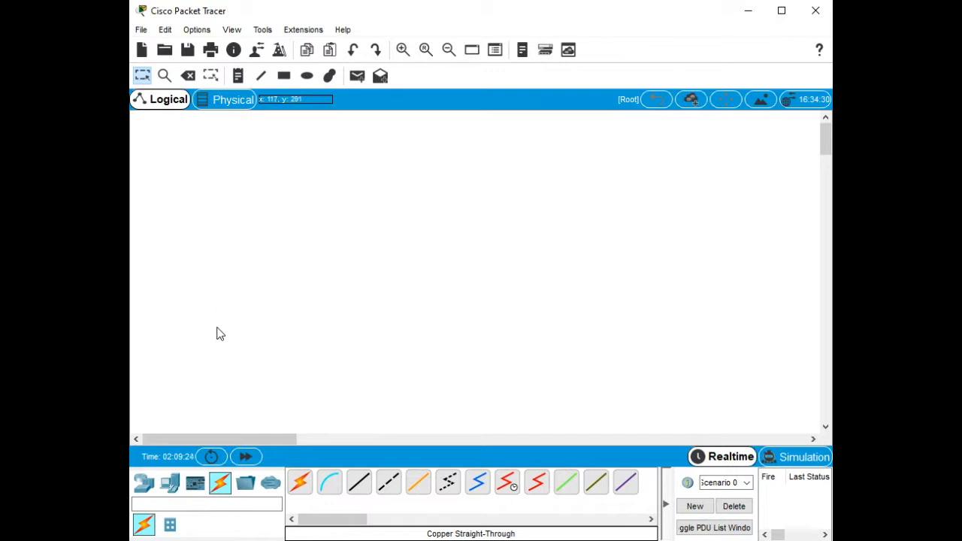
Place a 2960 switch and a PC (PC0) side by side on the workspace.
left_click(145, 485)
left_click(170, 524)
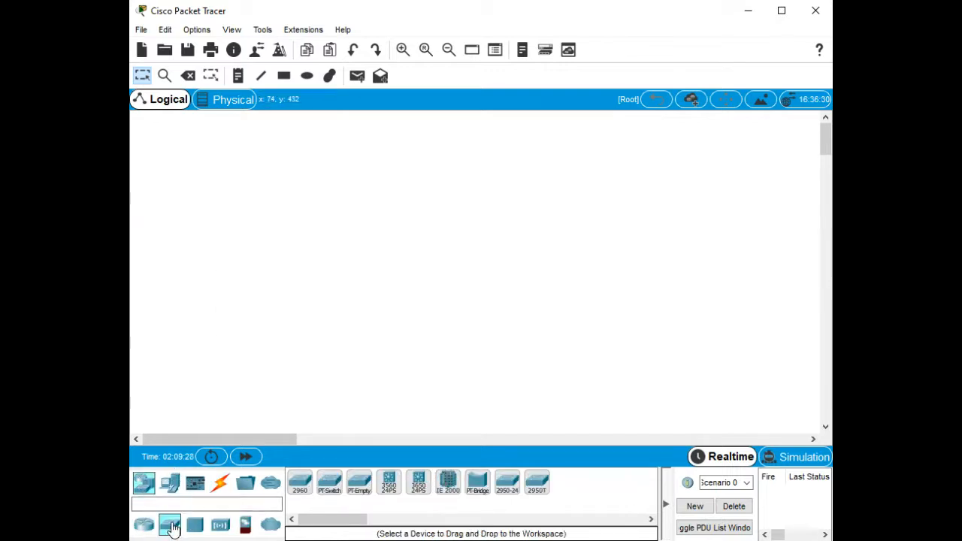
left_click_drag(300, 482, 258, 214)
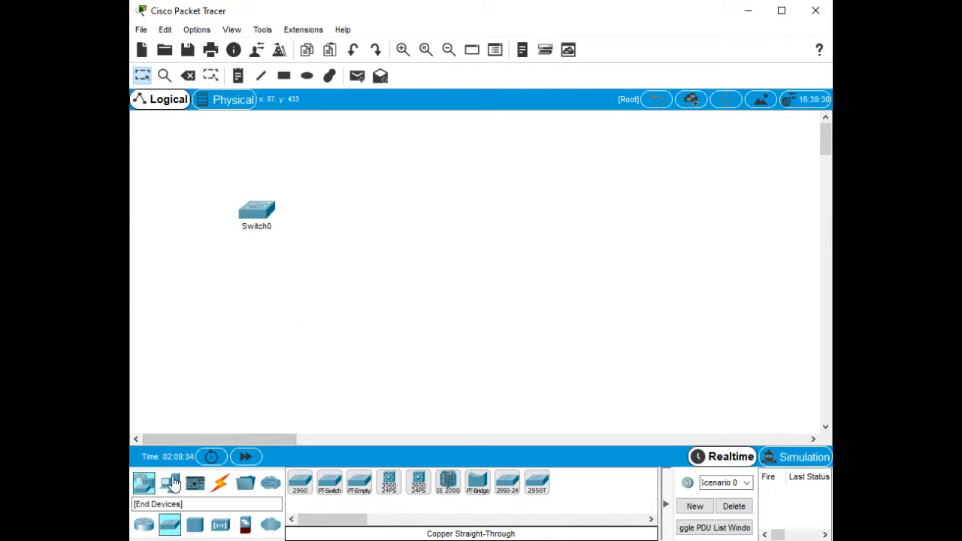
left_click(169, 482)
left_click_drag(298, 485, 401, 214)
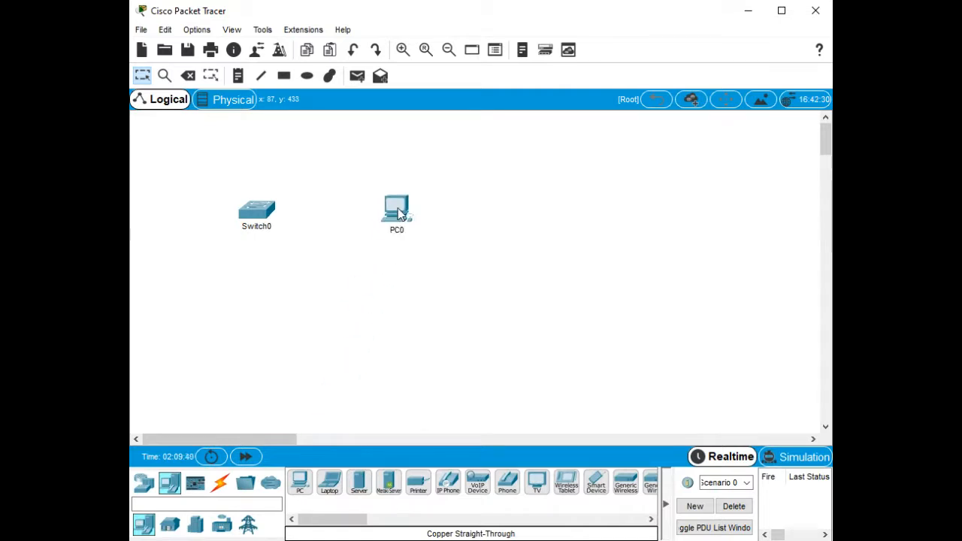
Connect PC0's RS 232 port to Switch0's Console port with a console cable.
left_click(221, 484)
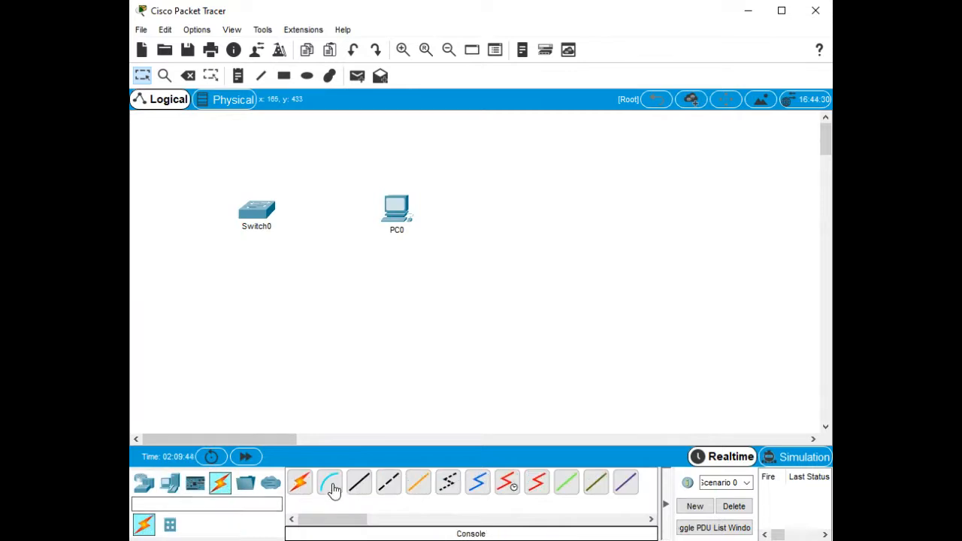
left_click(332, 485)
left_click(397, 204)
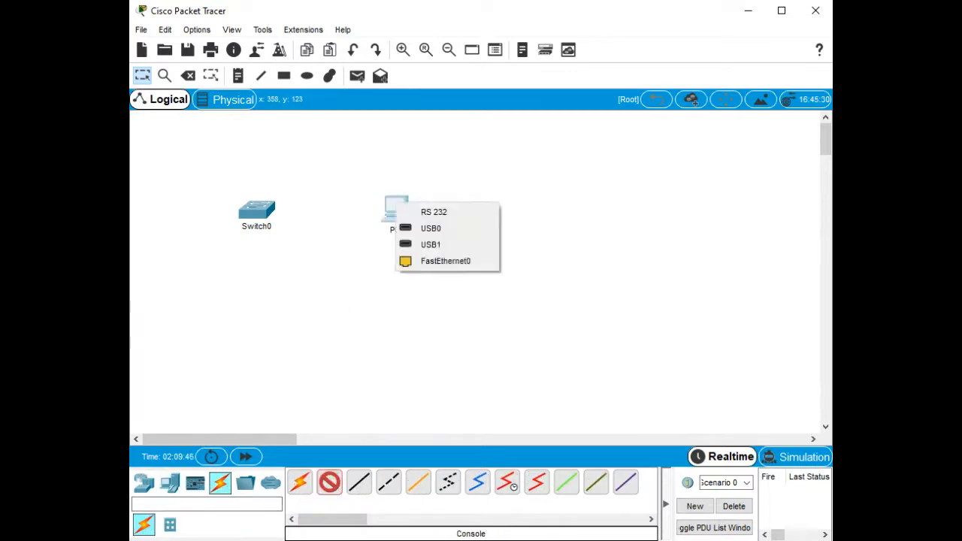
left_click(419, 212)
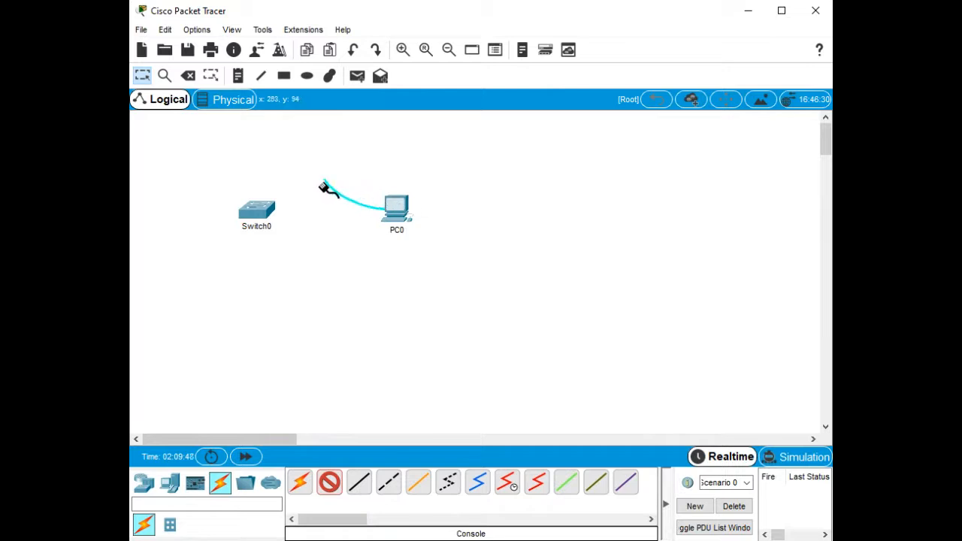
left_click(258, 207)
left_click(272, 222)
left_click(258, 209)
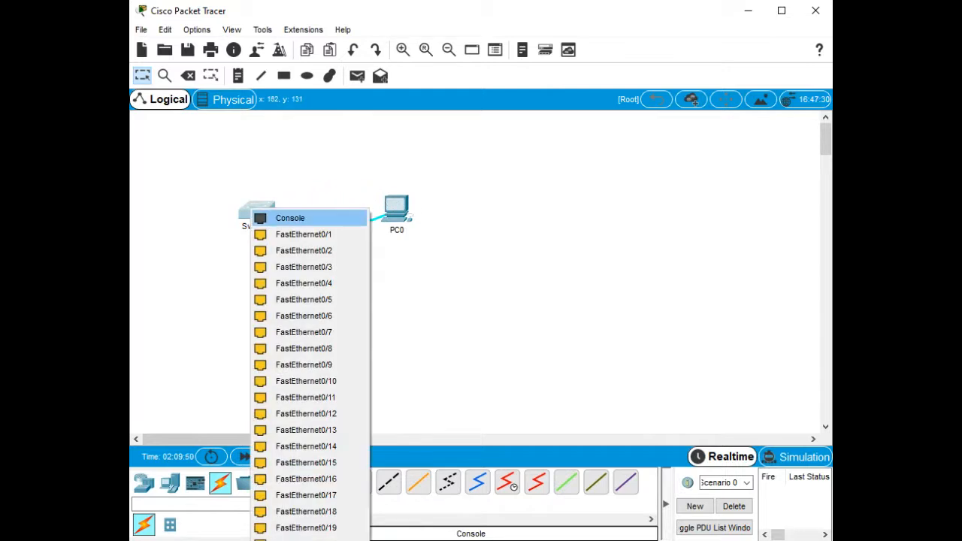
left_click(277, 218)
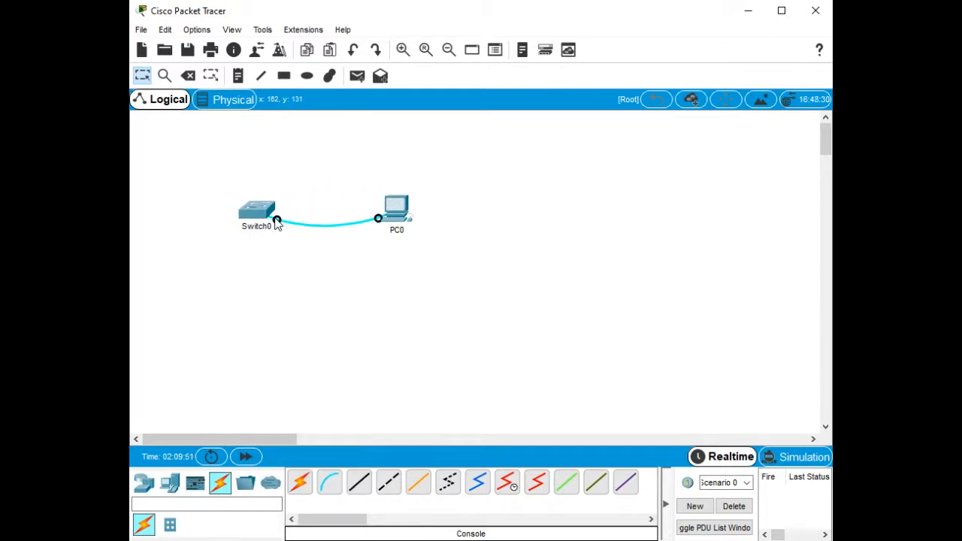
Link PC0's FastEthernet0 to Switch0's FastEthernet0/6 with a copper straight-through cable.
left_click(362, 487)
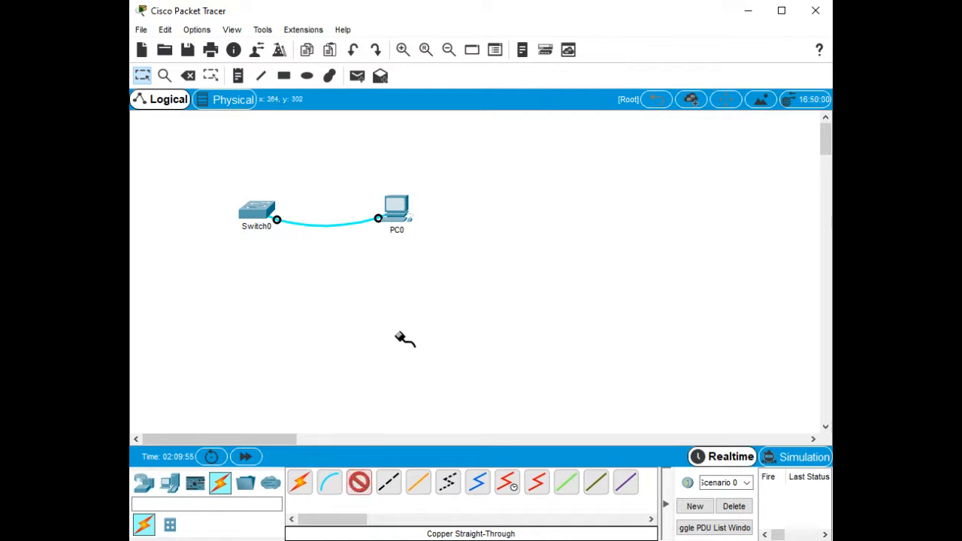
left_click(399, 207)
left_click(444, 239)
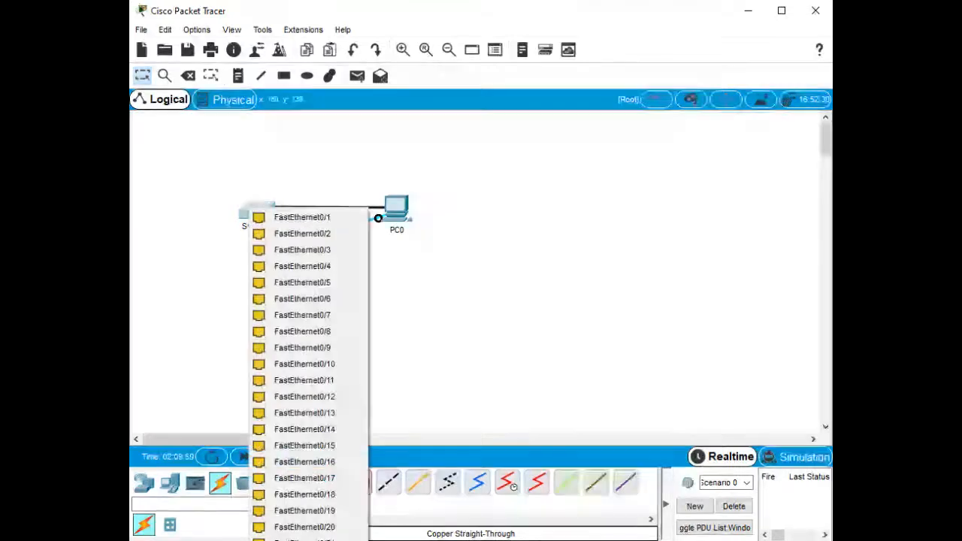
left_click(254, 211)
left_click(298, 298)
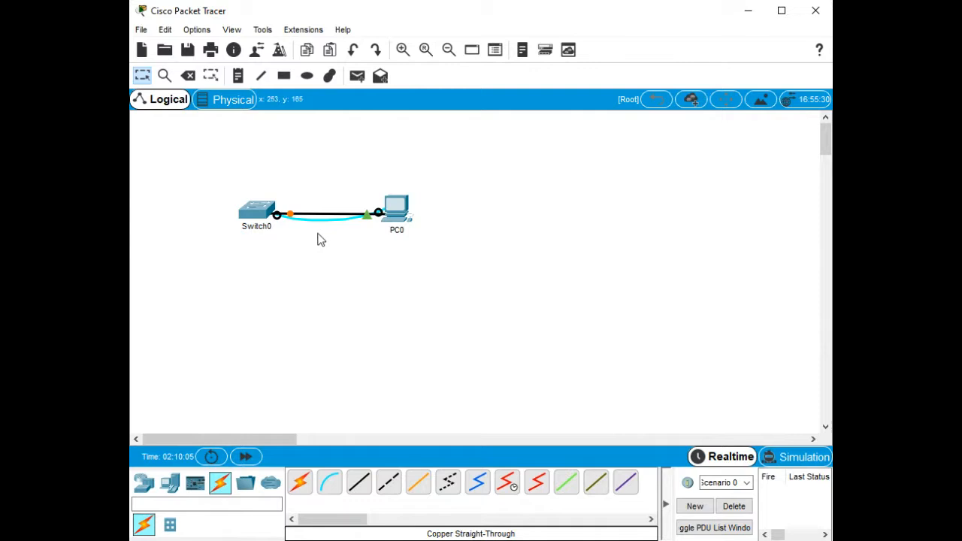
Look at Switch0's CLI and PC0's Command Prompt, then reopen PC0's Desktop tools.
left_click(262, 215)
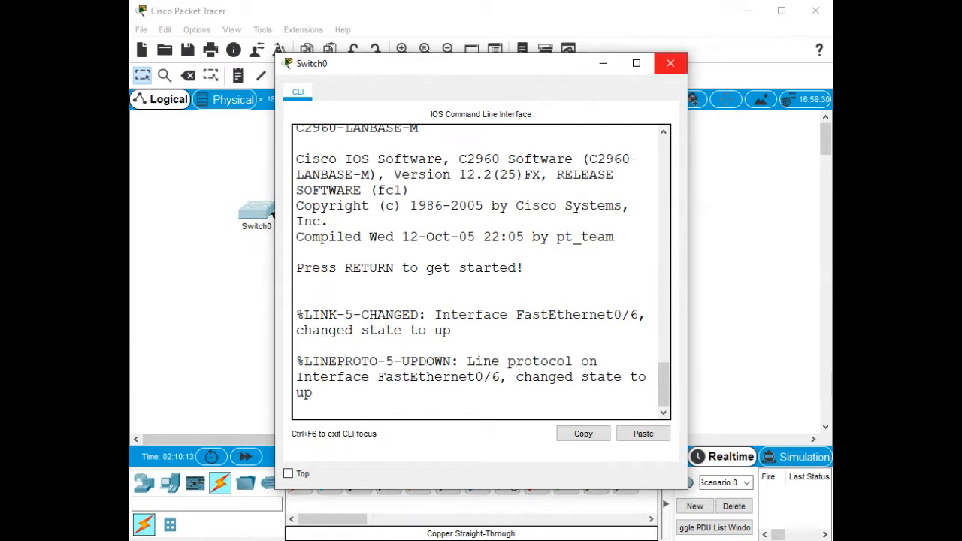
left_click(670, 63)
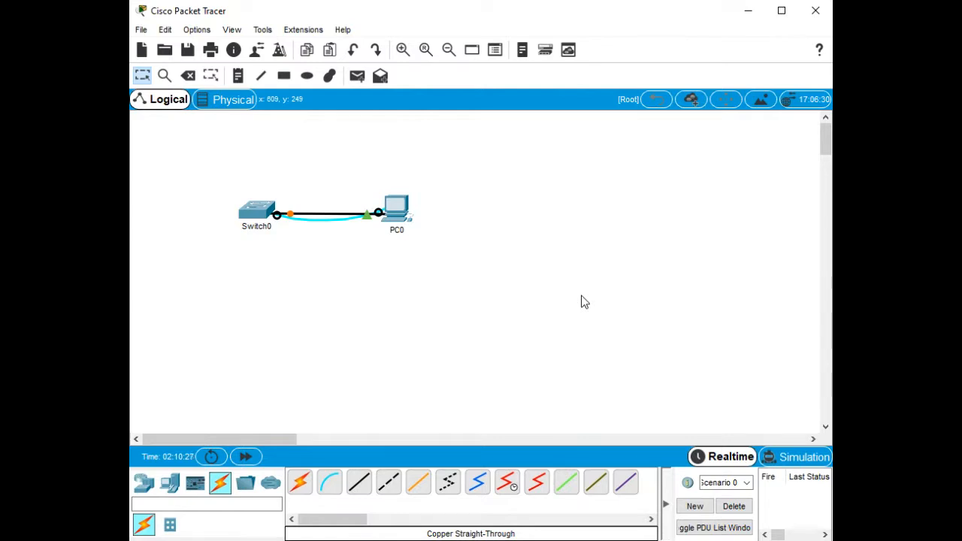
left_click(399, 210)
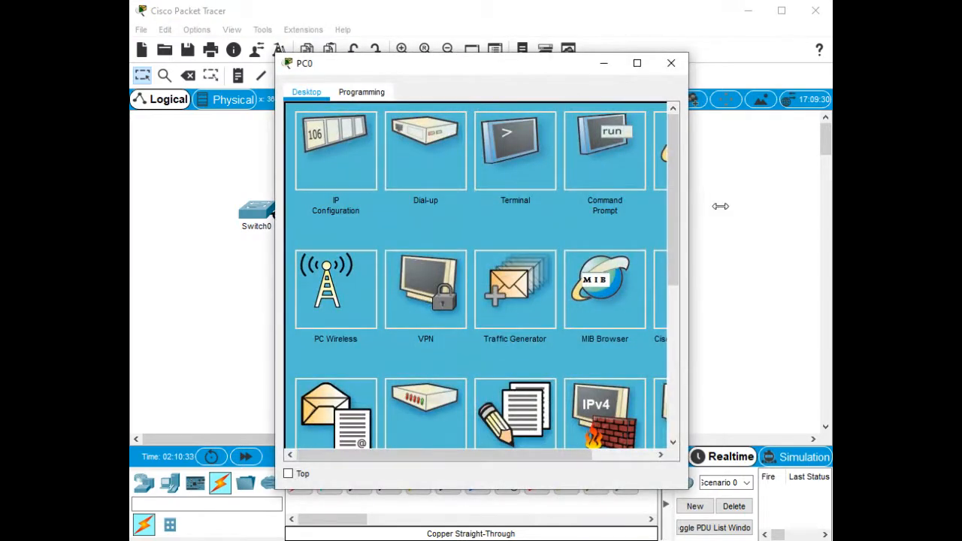
left_click_drag(688, 271, 825, 271)
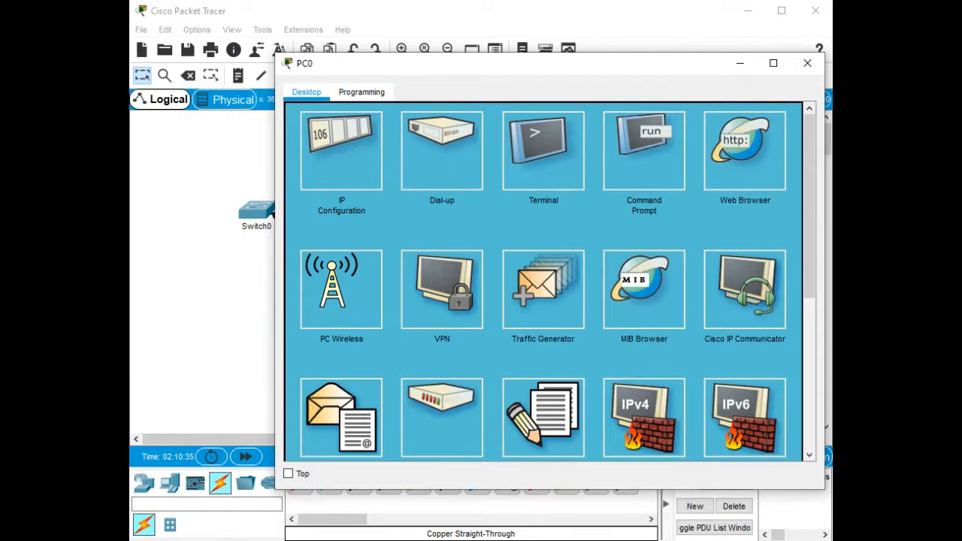
left_click(643, 151)
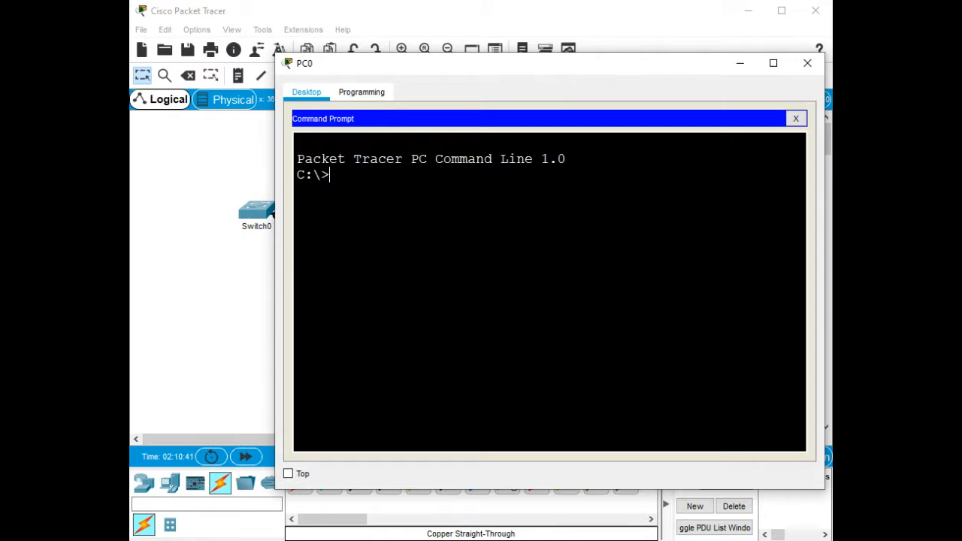
left_click(808, 63)
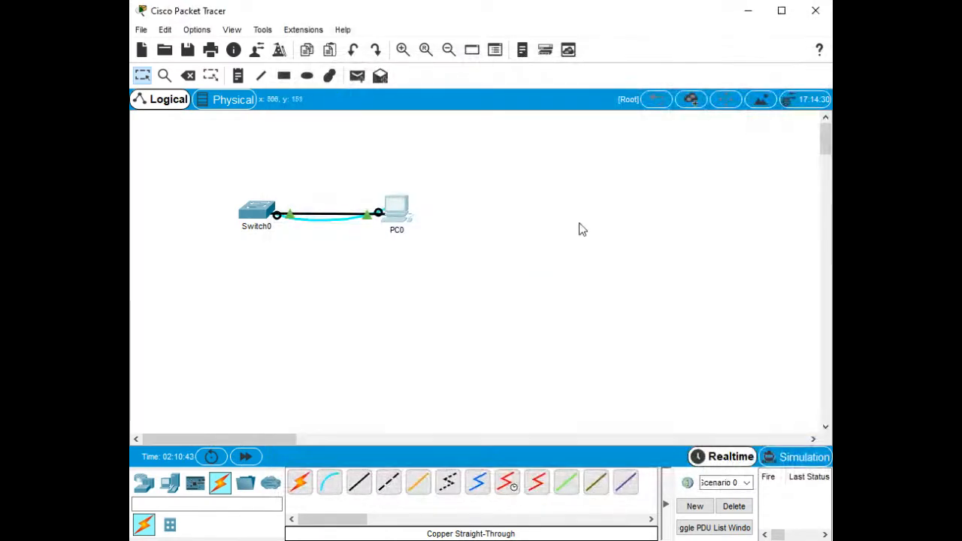
left_click(396, 209)
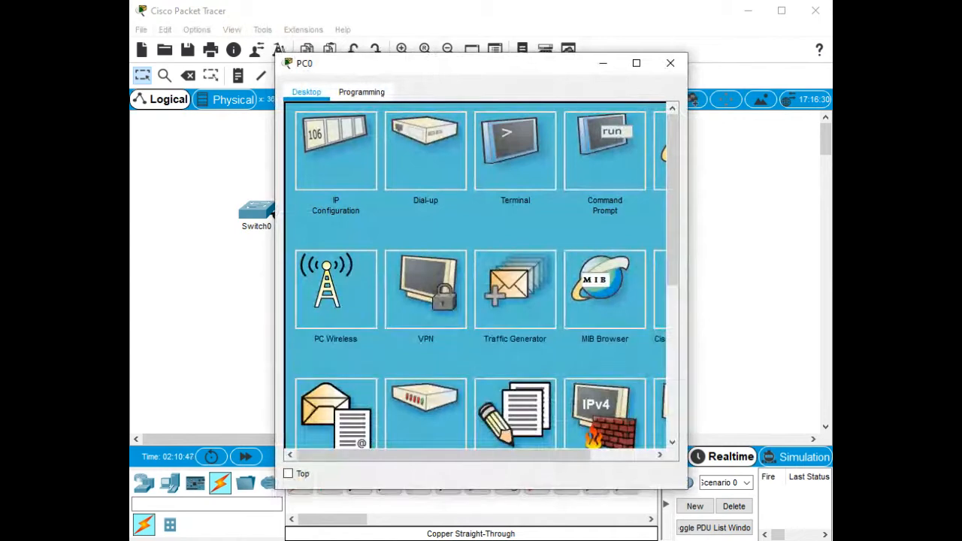
Give PC0 static IPv4 address 192.168.1.10 with mask 255.255.255.0 and close its window.
left_click(336, 150)
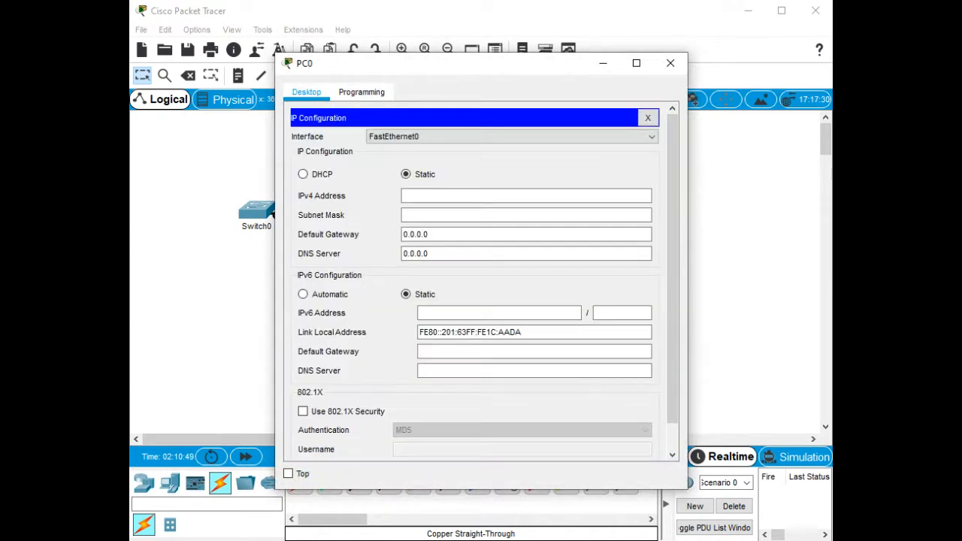
left_click(526, 196)
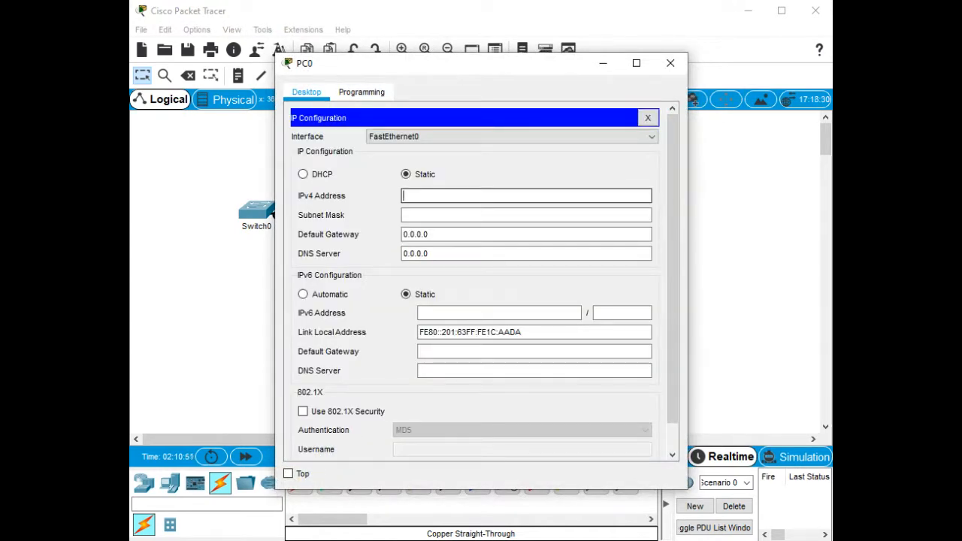
type("192.168")
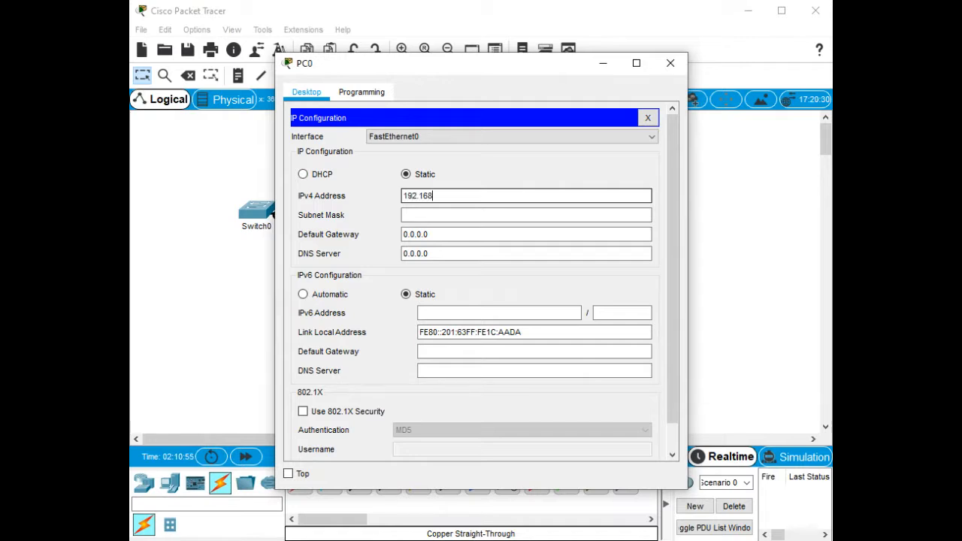
type(".1.10")
key("Tab")
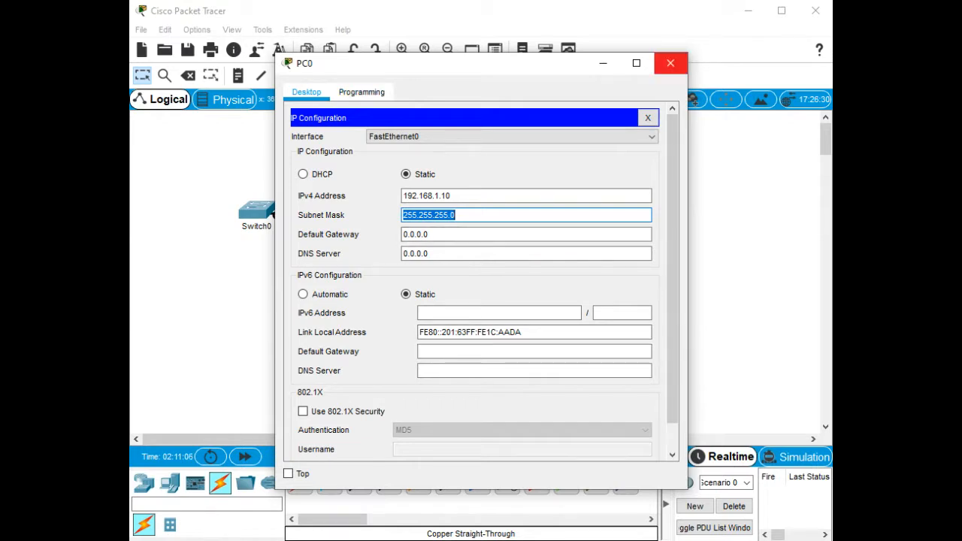
left_click(670, 64)
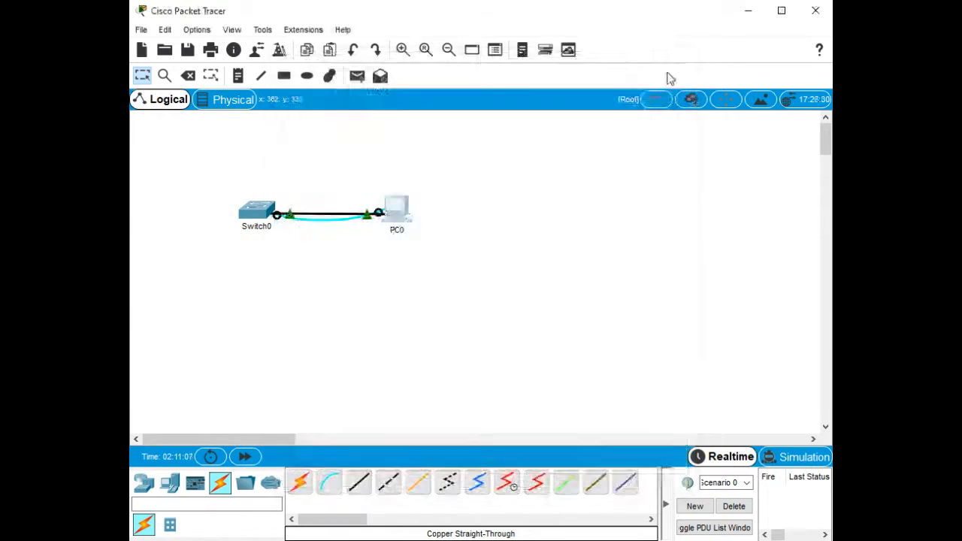
left_click(397, 210)
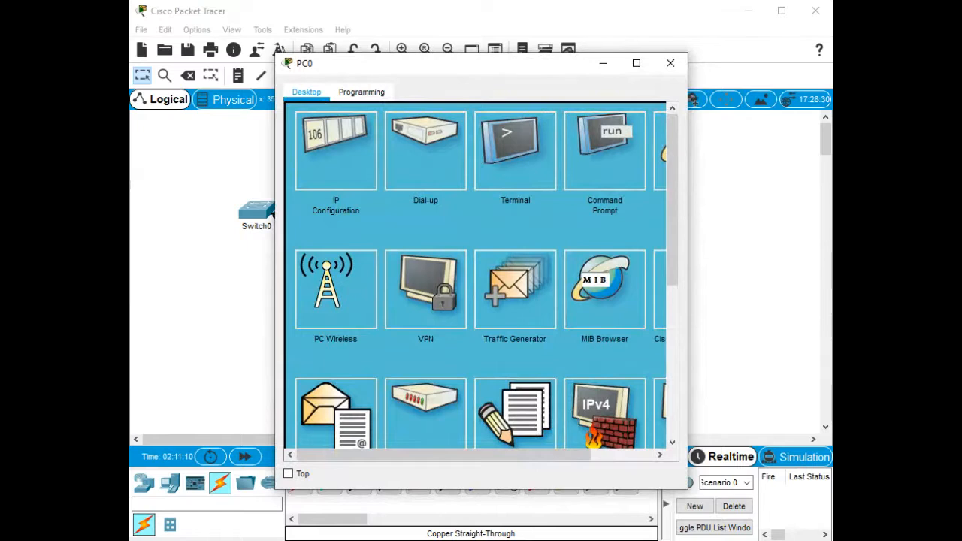
left_click(605, 150)
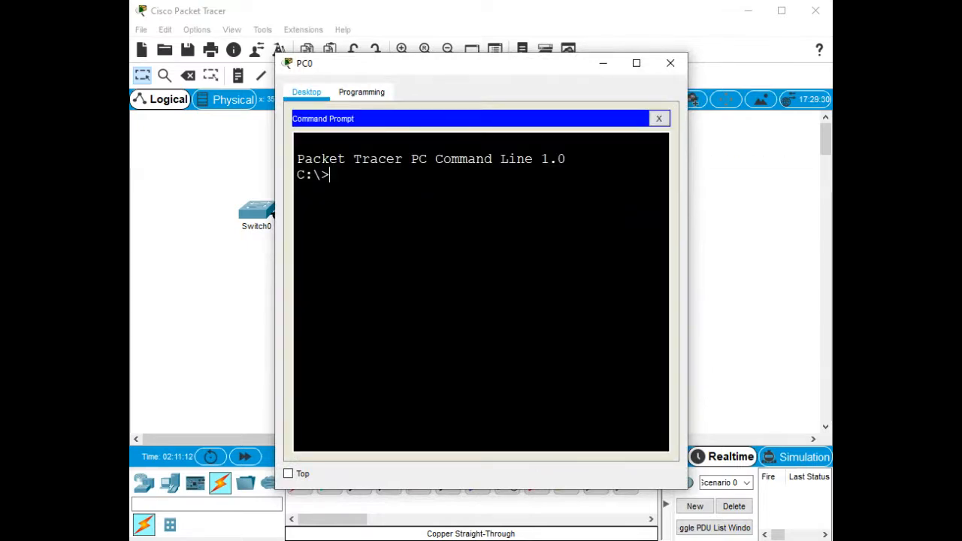
left_click_drag(686, 245, 833, 255)
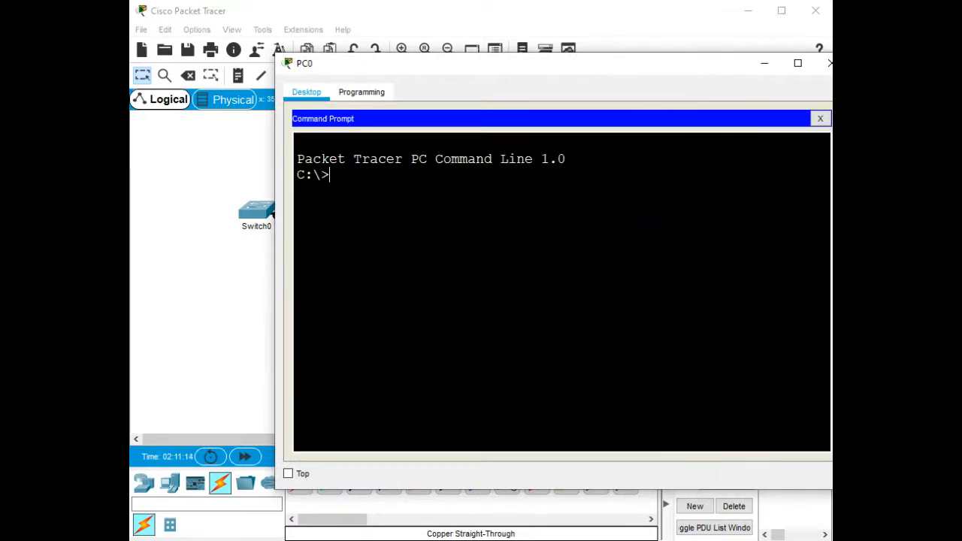
type("ip co")
key("BackSpace")
key("BackSpace")
key("BackSpace")
key("BackSpace")
key("BackSpace")
type("ipconfig")
key("Return")
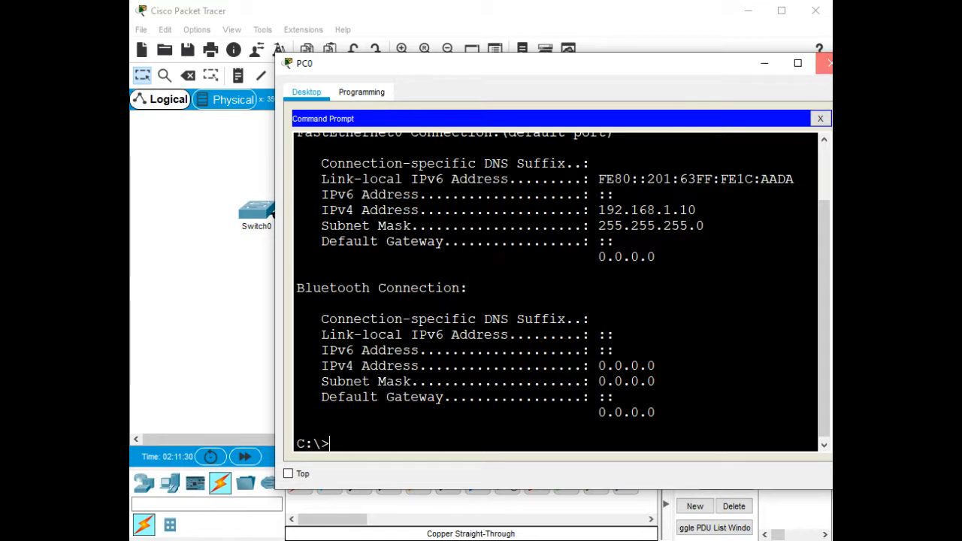
left_click(827, 63)
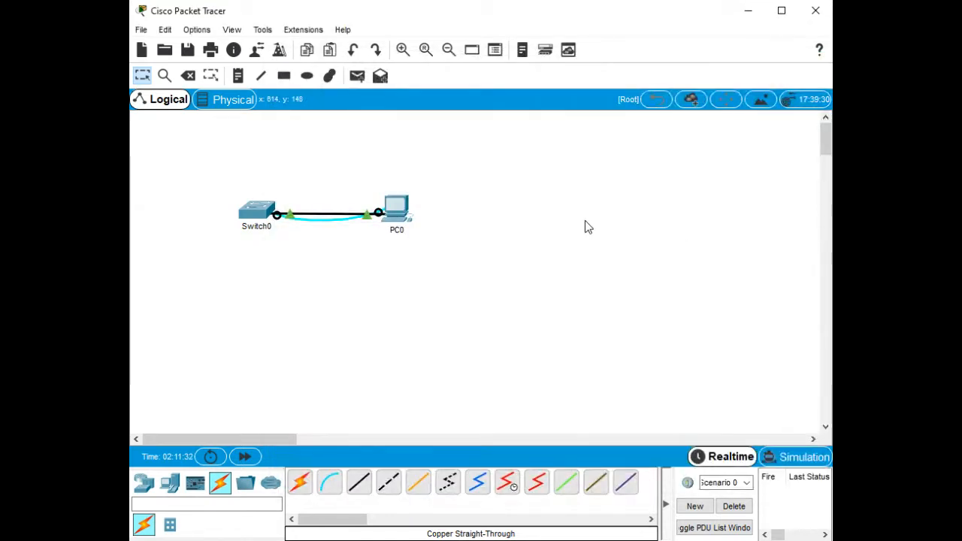
Open Switch0's CLI and enter privileged EXEC mode with enable.
left_click(255, 213)
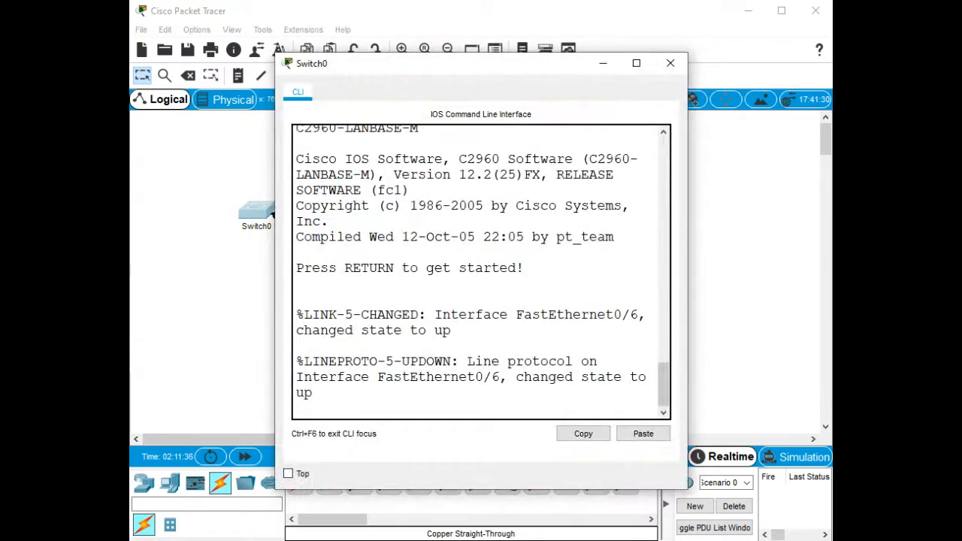
left_click_drag(688, 264, 833, 264)
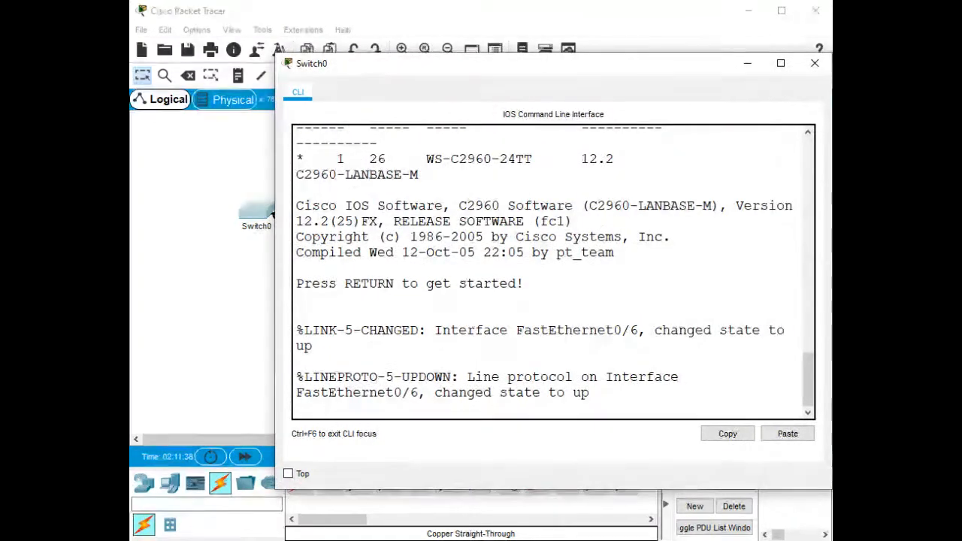
key("Return")
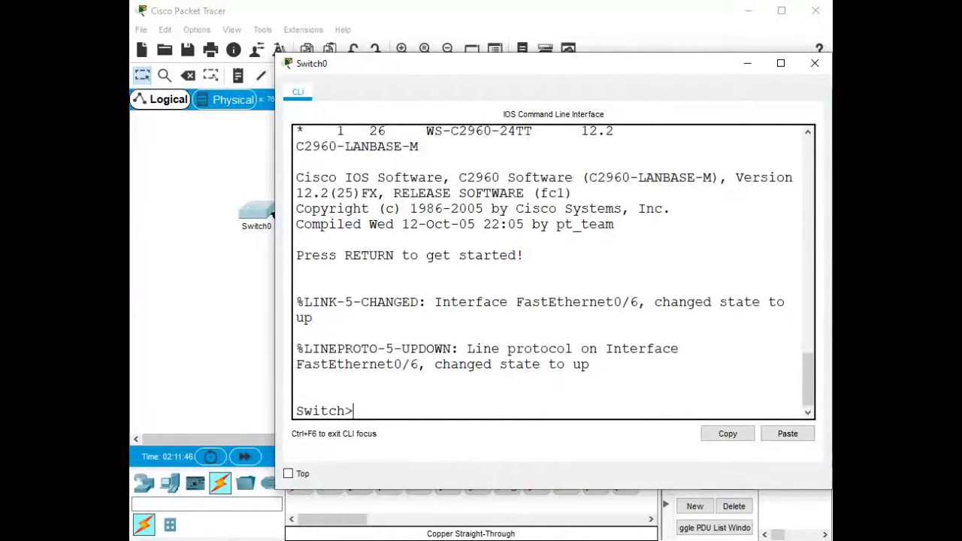
type("en")
key("Tab")
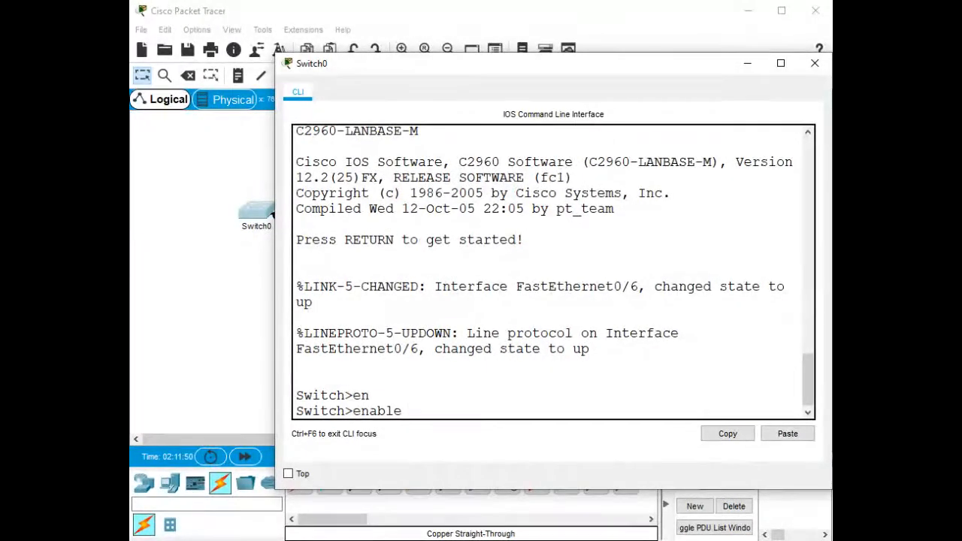
key("Return")
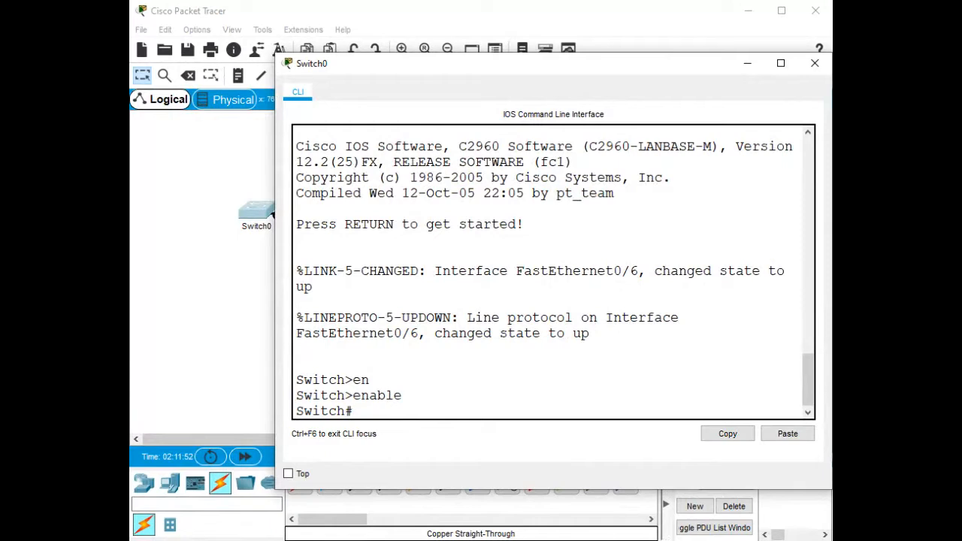
Enter global configuration mode and set the switch hostname to S1.
type("conf")
key("Tab")
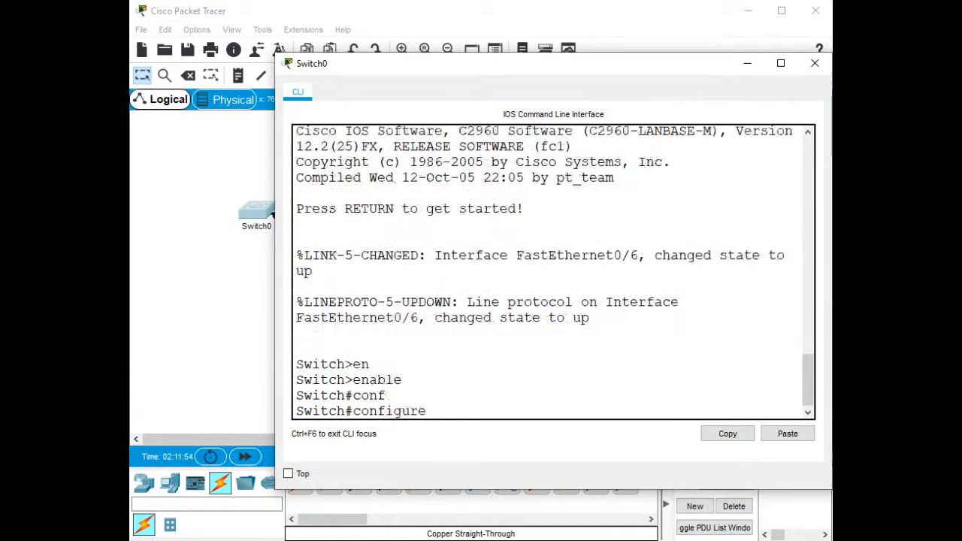
type("t")
key("Tab")
key("Return")
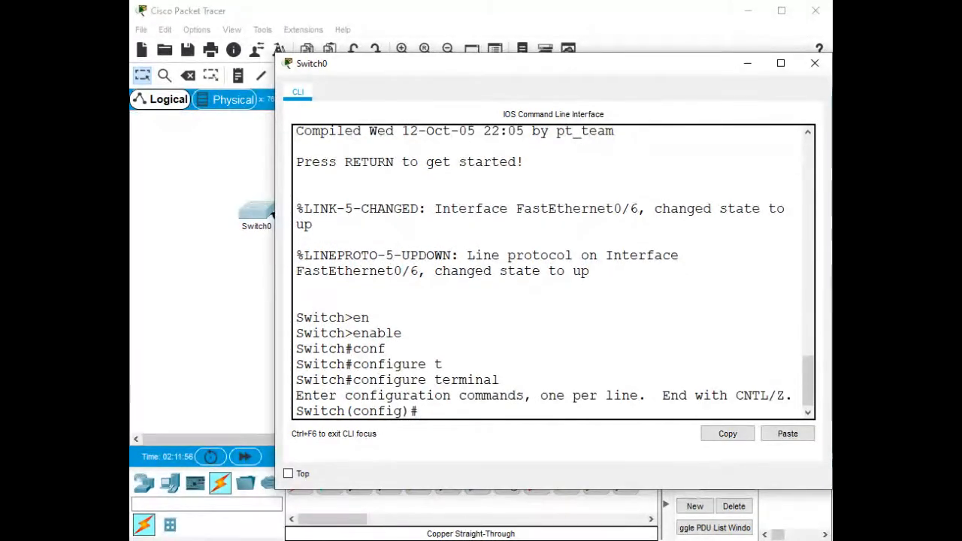
type("ho")
key("Tab")
type("S1")
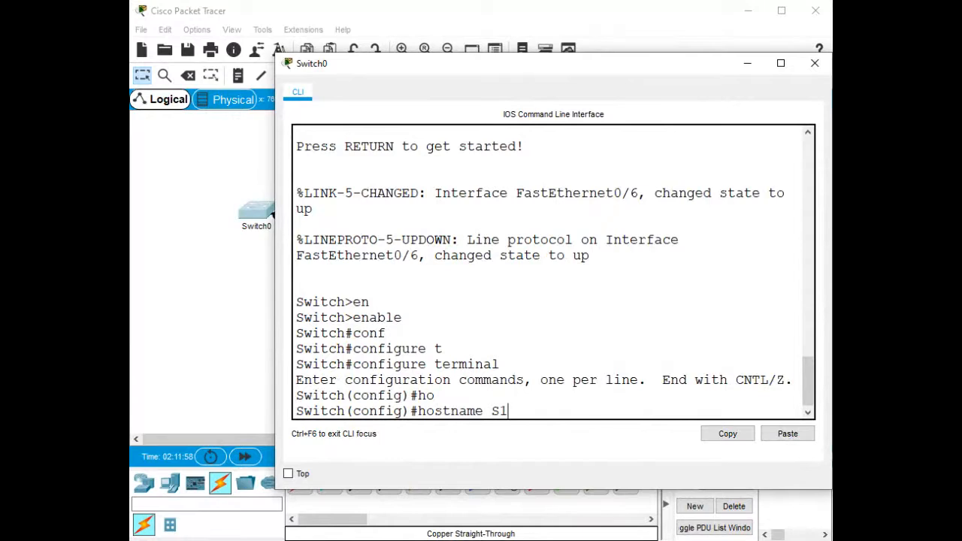
key("Return")
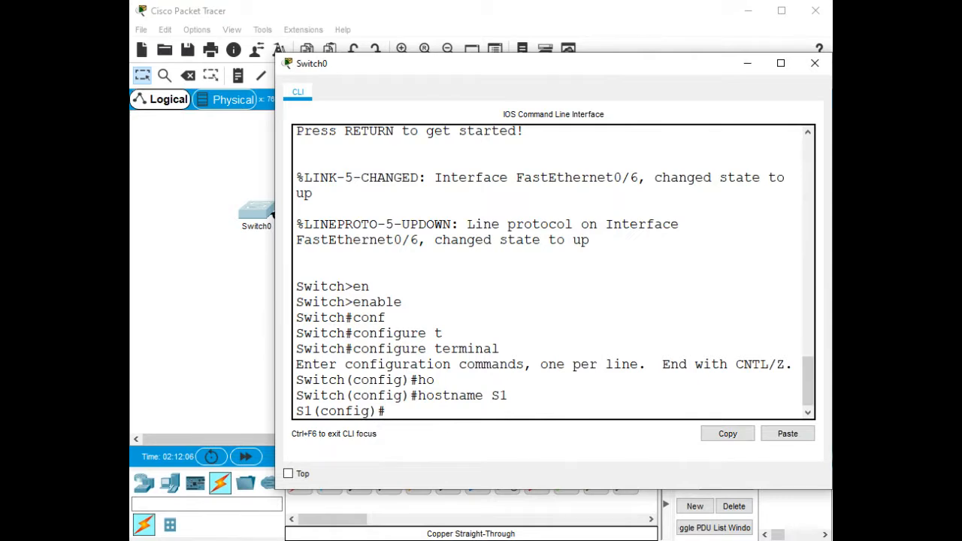
Give interface VLAN 1 address 192.168.1.2 255.255.255.0 and enable it with no shutdown.
type("int")
key("Tab")
type("vl")
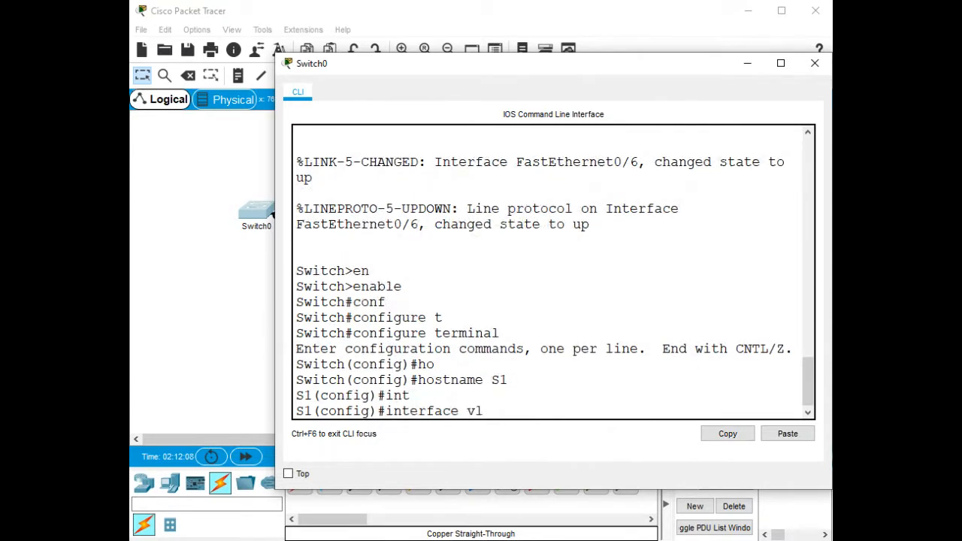
key("Tab")
type("1")
key("Return")
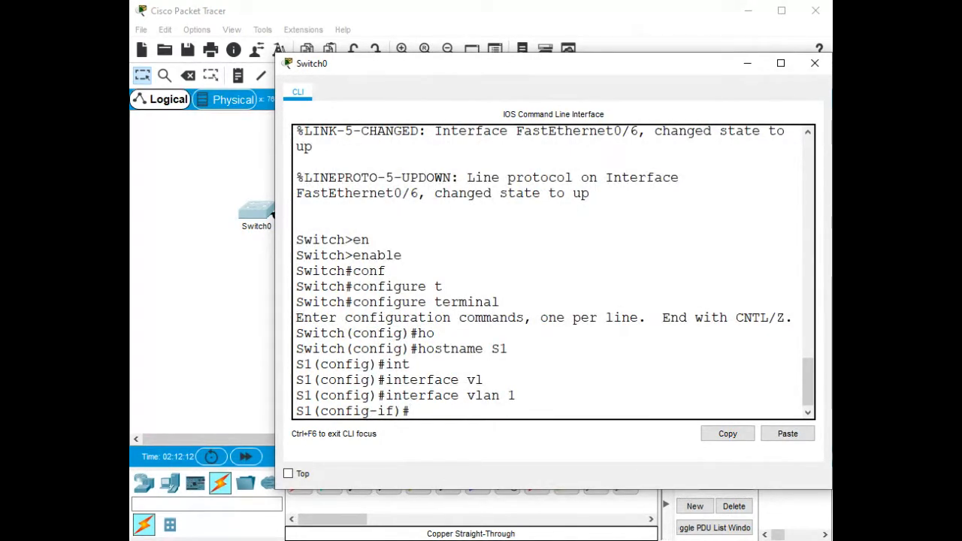
type("ip add")
key("Tab")
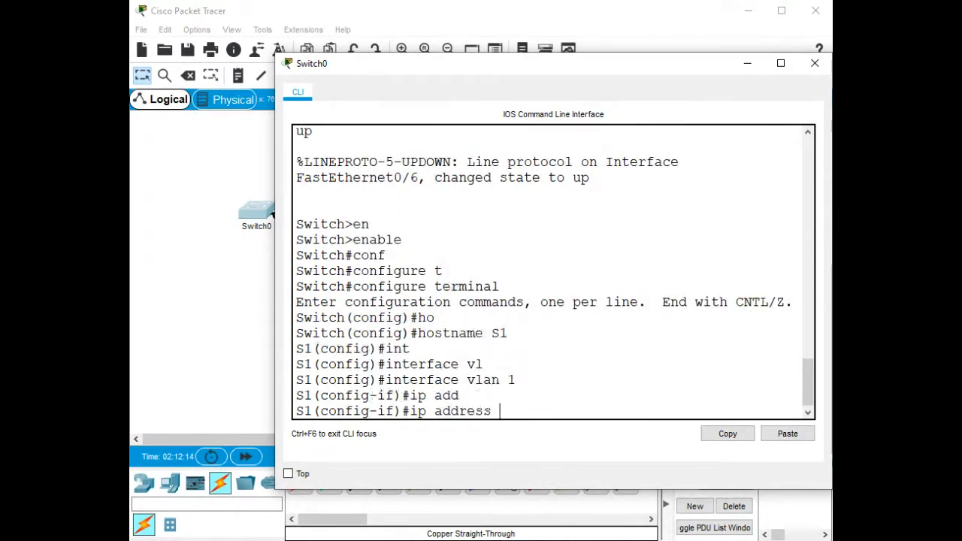
type("192.168")
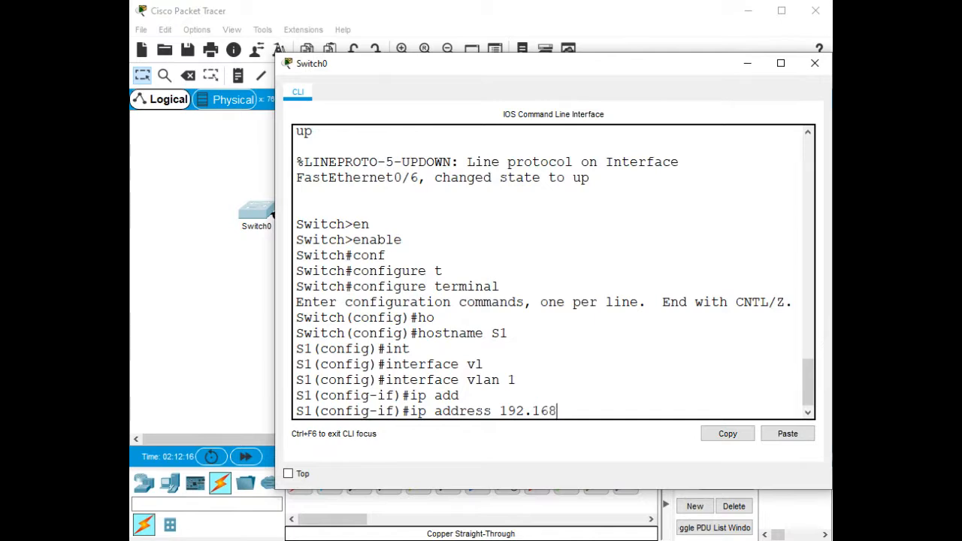
type(".1.2")
type(" 255.25")
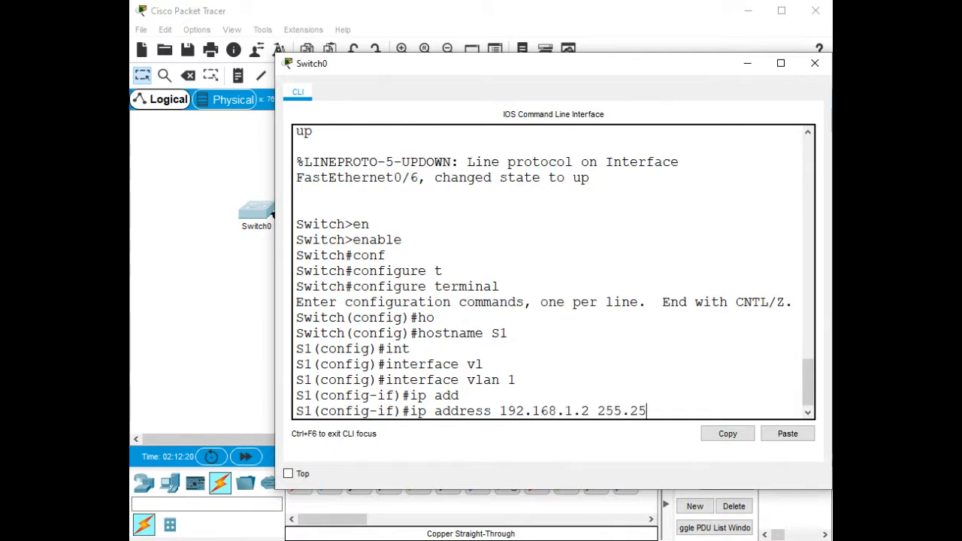
type("5.255.0")
key("Return")
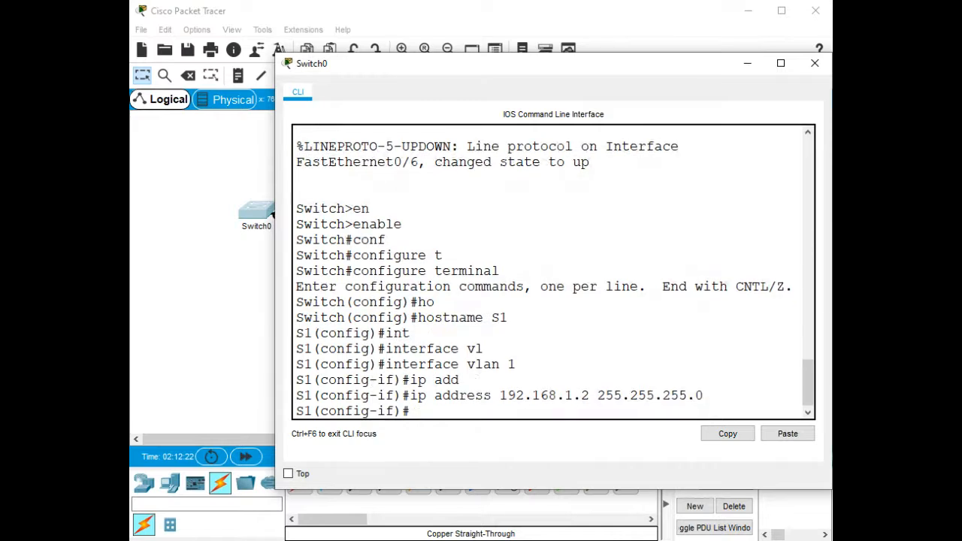
type("no sh")
key("Tab")
key("Return")
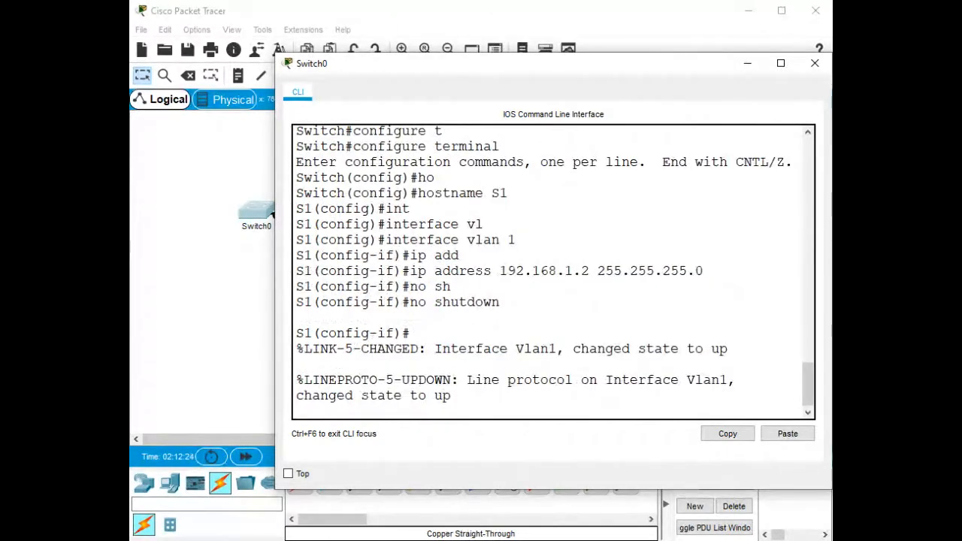
key("Return")
key("Return")
key("Return")
key("Return")
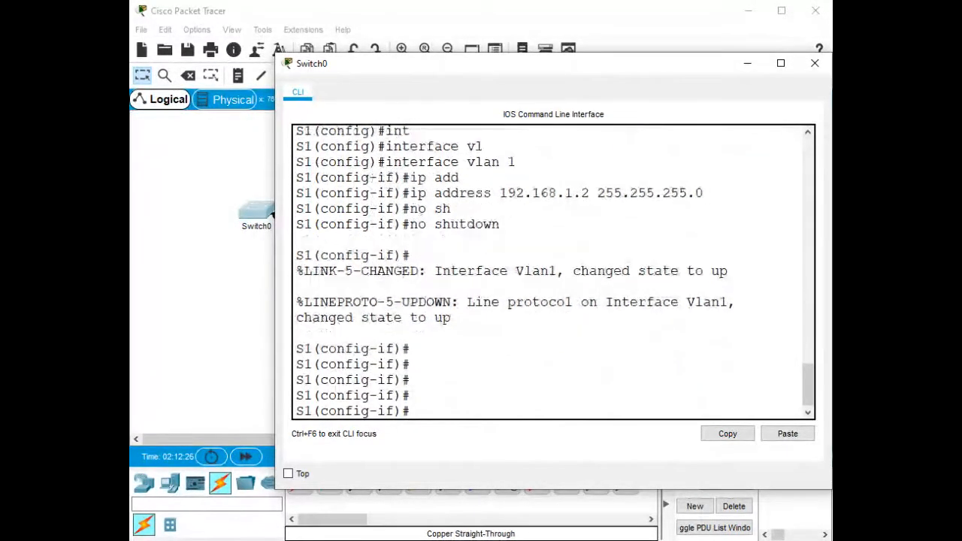
Return to privileged mode with Ctrl+Z and begin a show command.
key("ctrl+z")
key("Return")
key("Return")
key("Return")
key("Return")
key("Return")
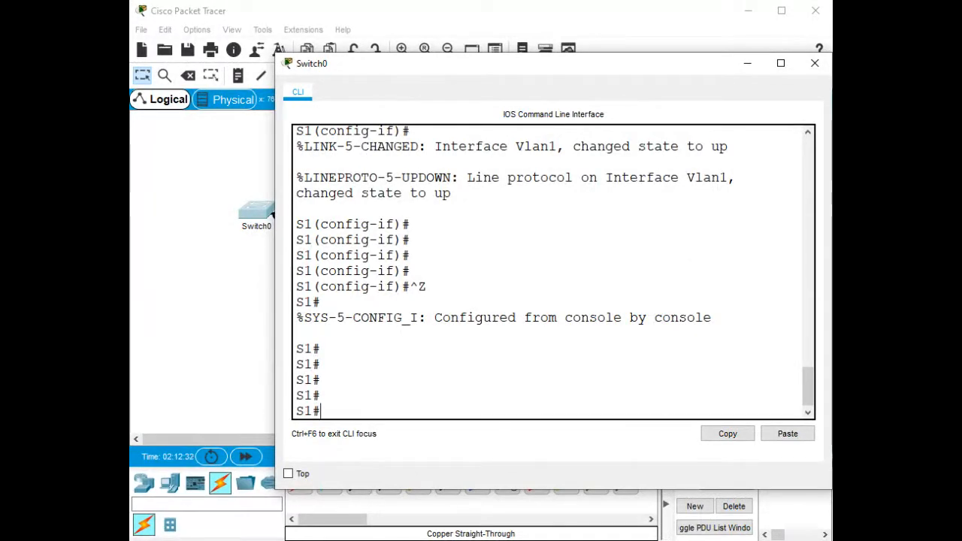
type("sh")
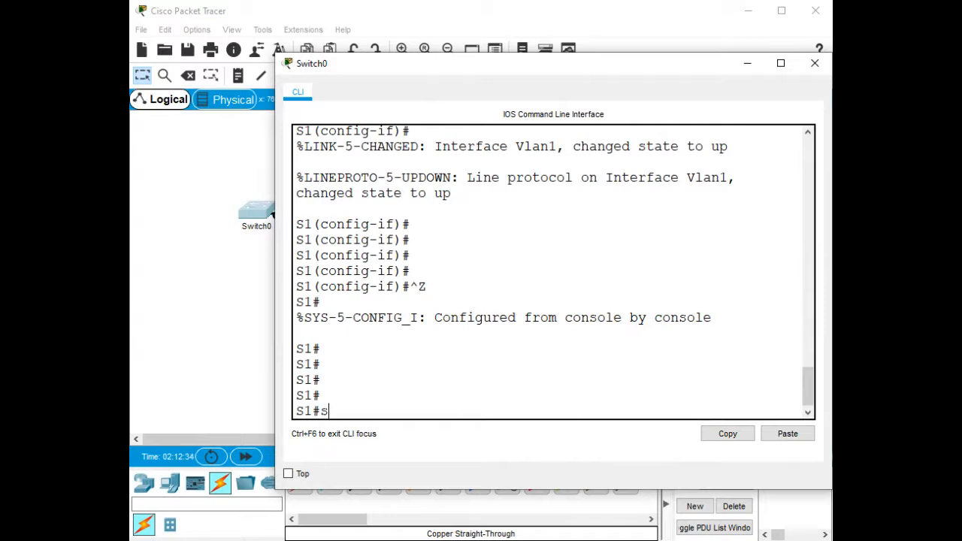
key("Tab")
Run show ip interface brief and page through the full interface list.
type("ip in")
key("BackSpace")
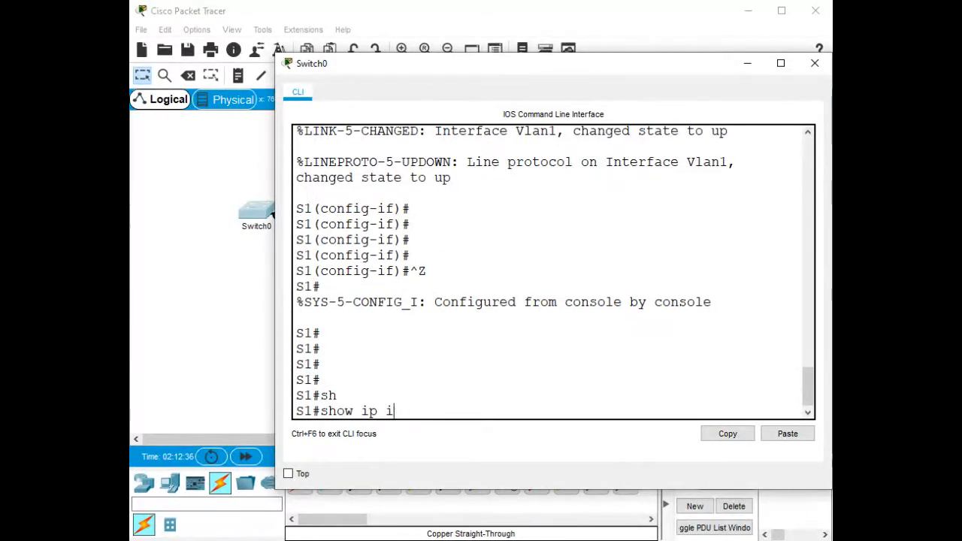
type("nt")
key("Tab")
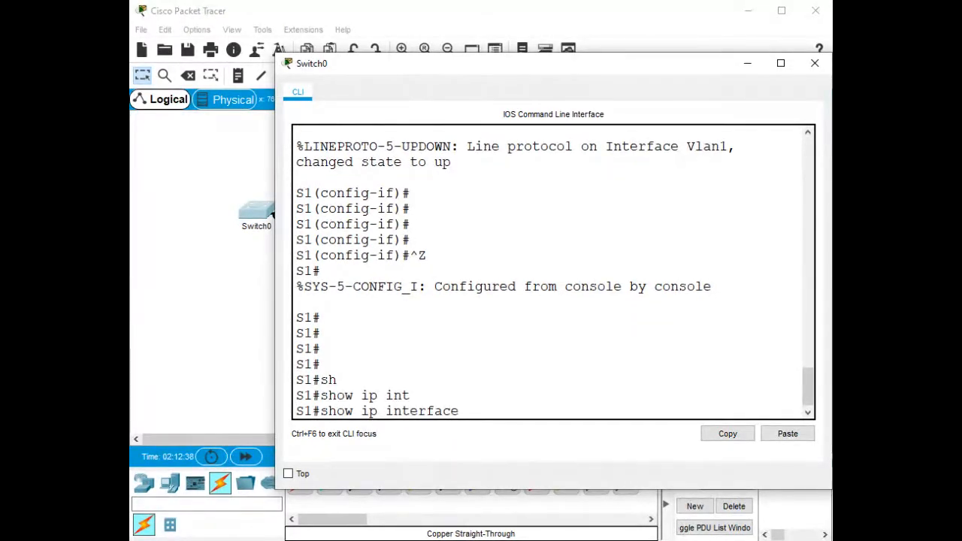
type("br")
key("Tab")
key("Return")
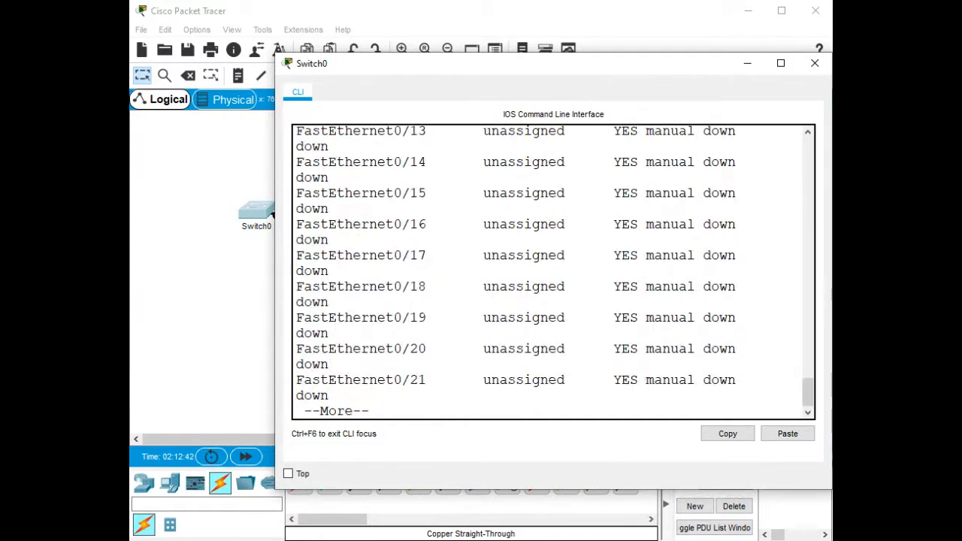
scroll(554, 272, "up", 10)
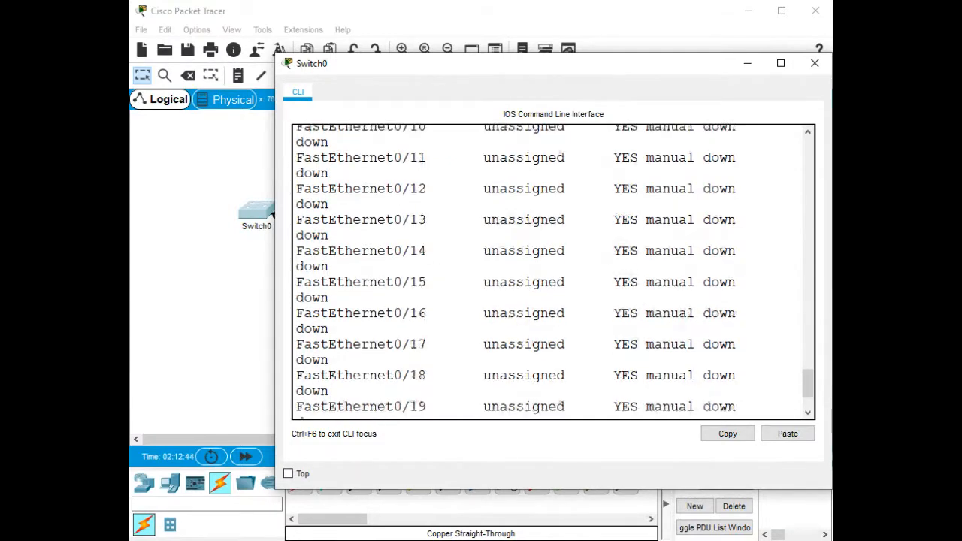
scroll(554, 272, "up", 2)
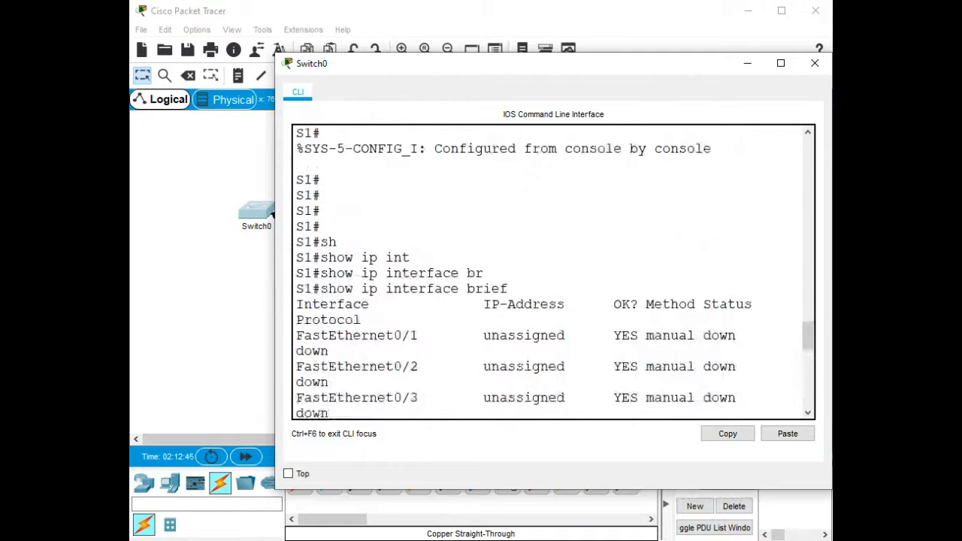
scroll(554, 272, "down", 5)
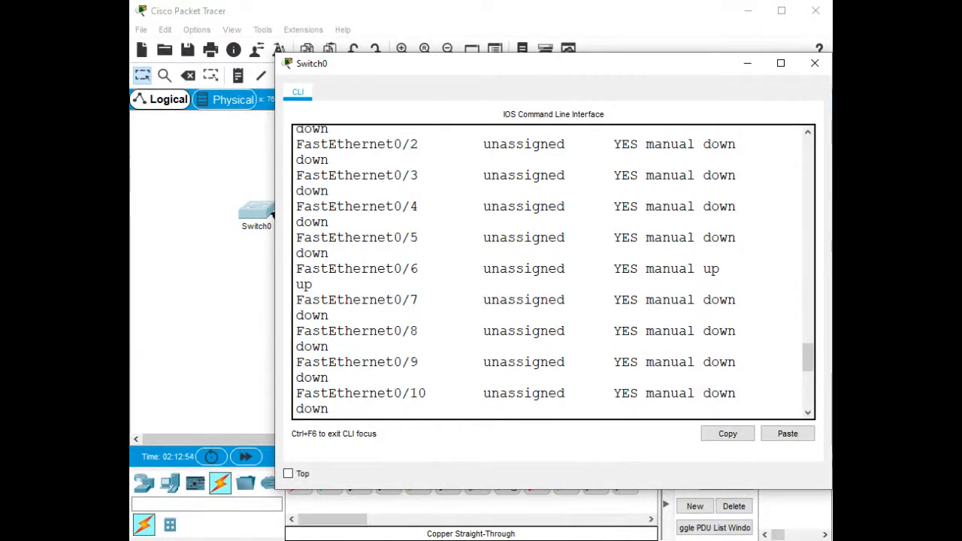
scroll(553, 272, "down", 8)
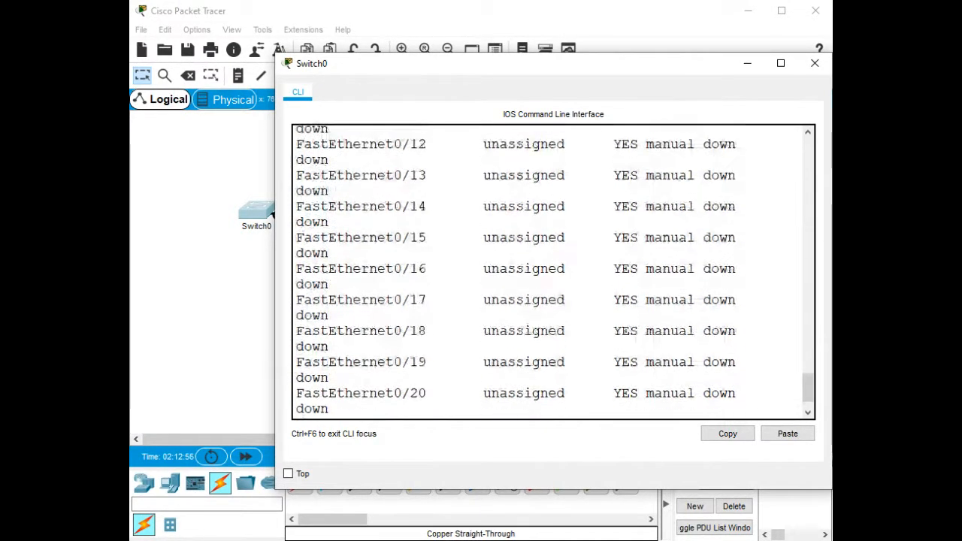
key("space")
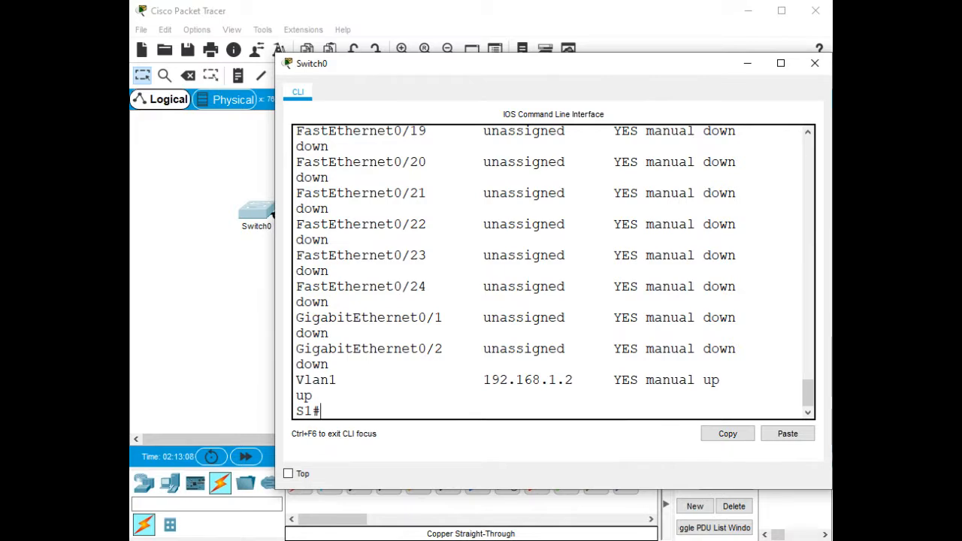
Ping PC0 at 192.168.1.10 from S1 twice, then close the console window.
type("ping 192")
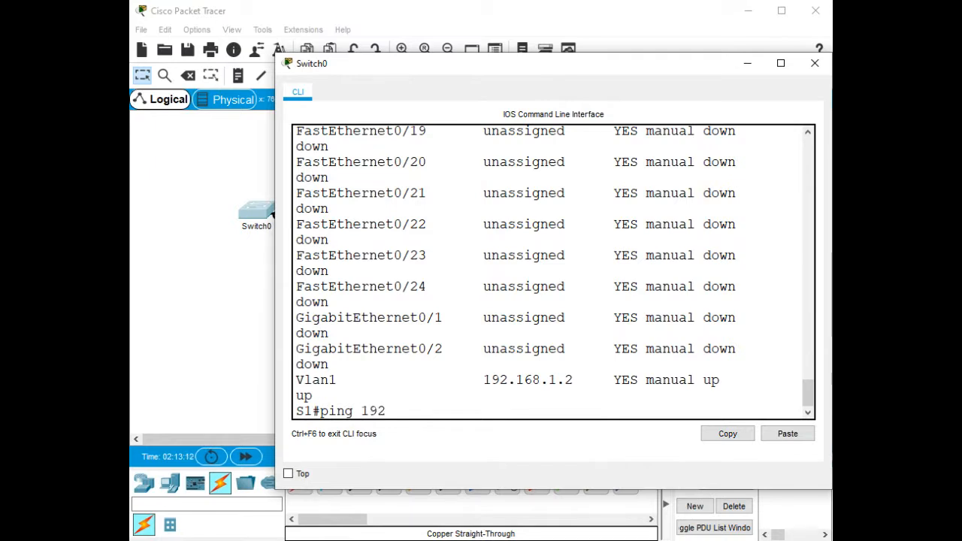
type(".168.1.10")
key("Return")
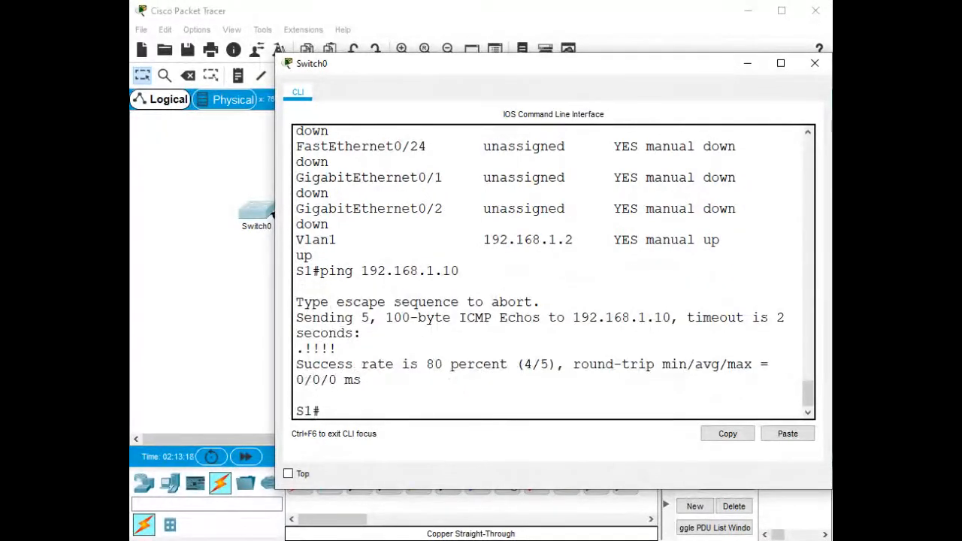
key("Up")
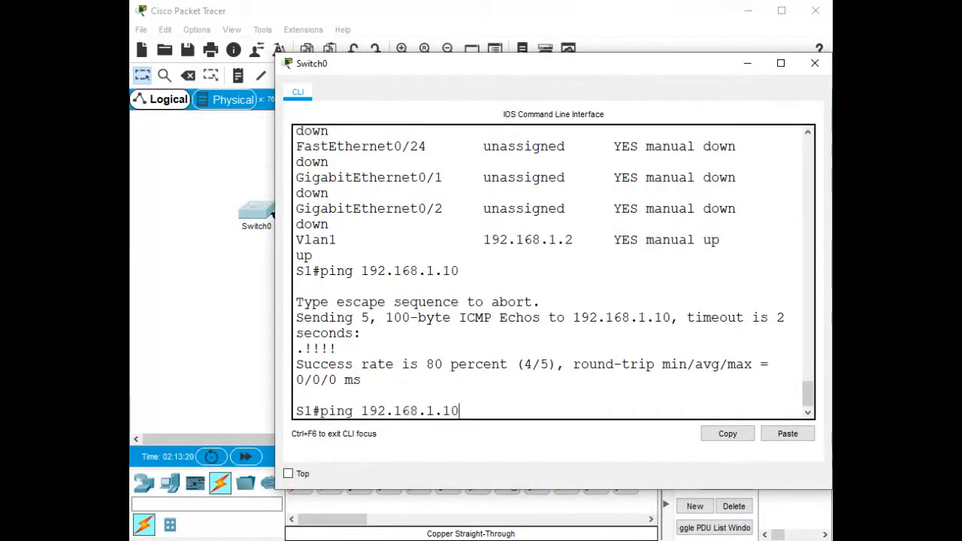
key("Return")
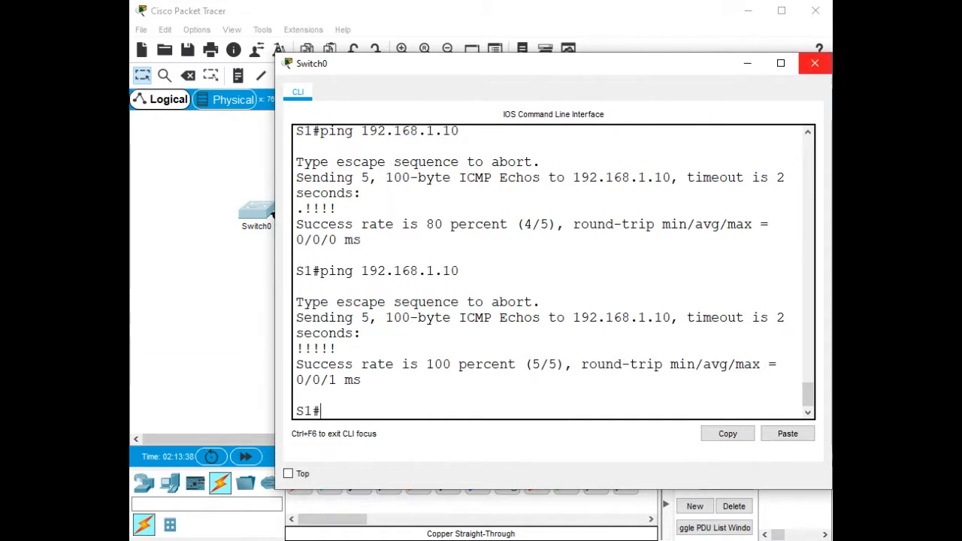
left_click(815, 64)
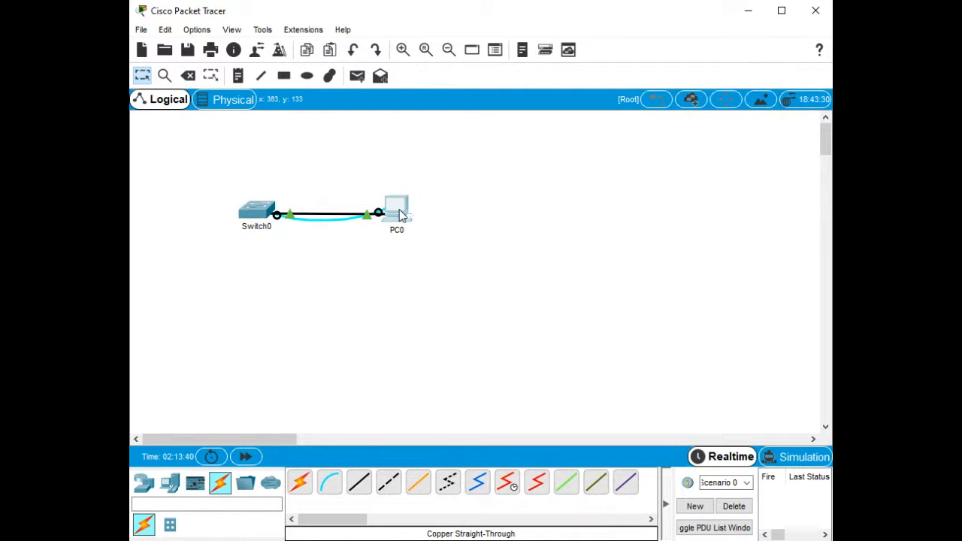
Ping S1 at 192.168.1.2 from PC0's Command Prompt, then return to Switch0's CLI.
left_click(396, 209)
left_click(610, 154)
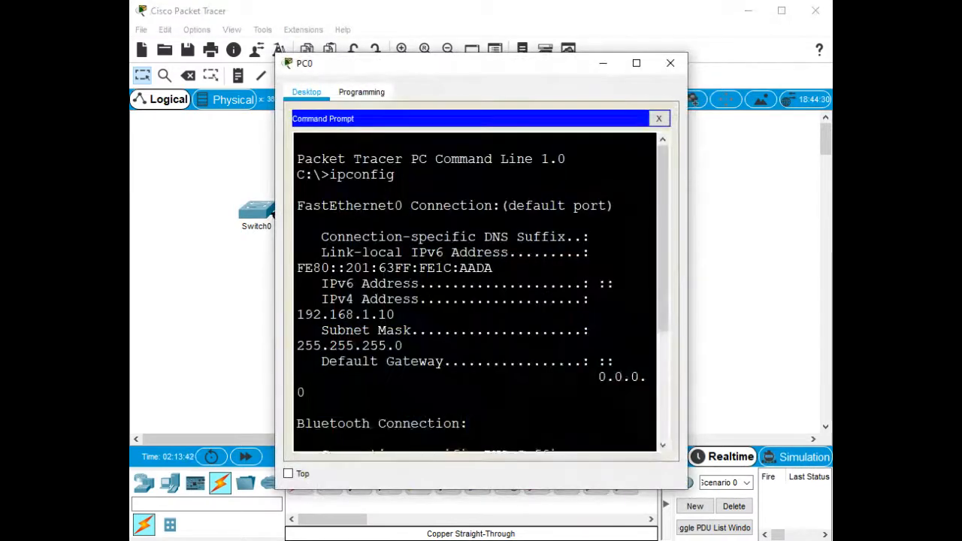
left_click_drag(687, 262, 893, 262)
key("Return")
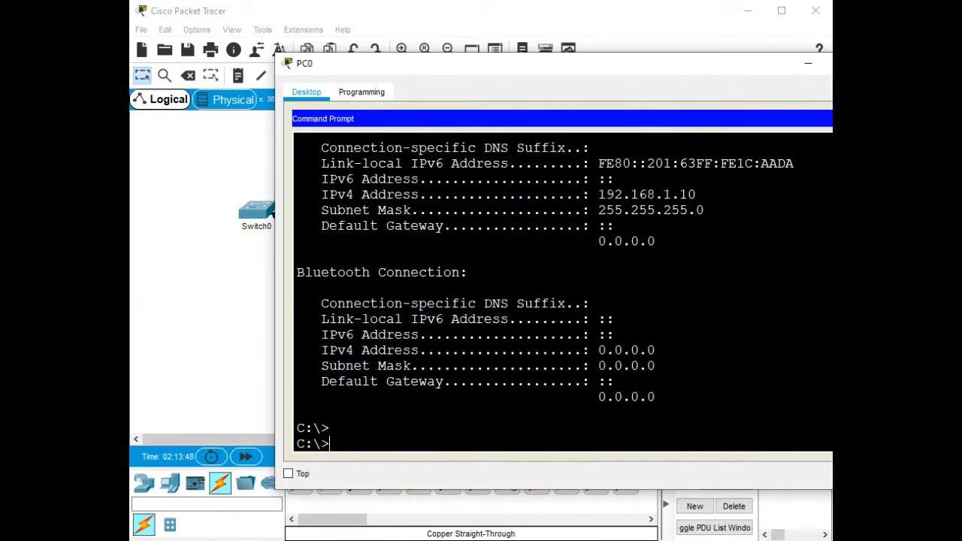
type("ping 192.168.1.2")
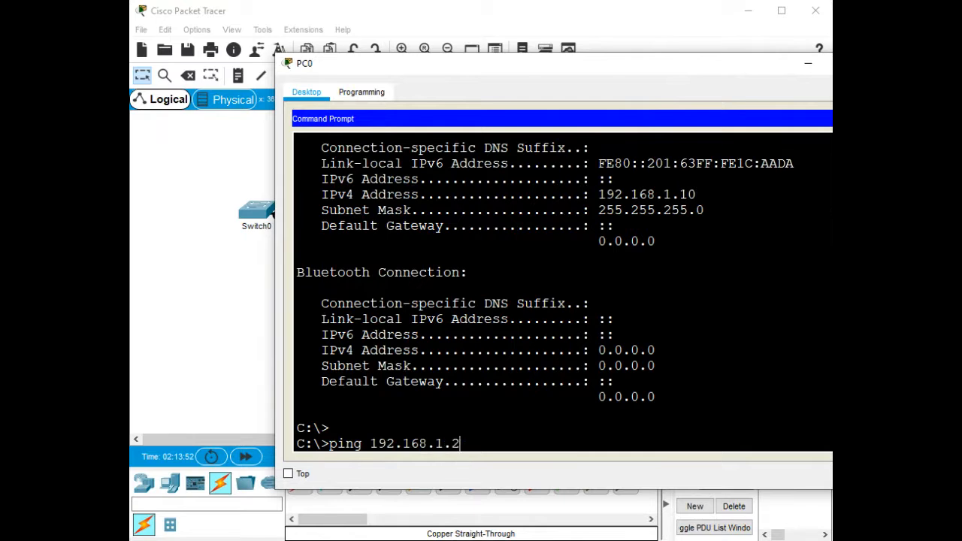
key("Return")
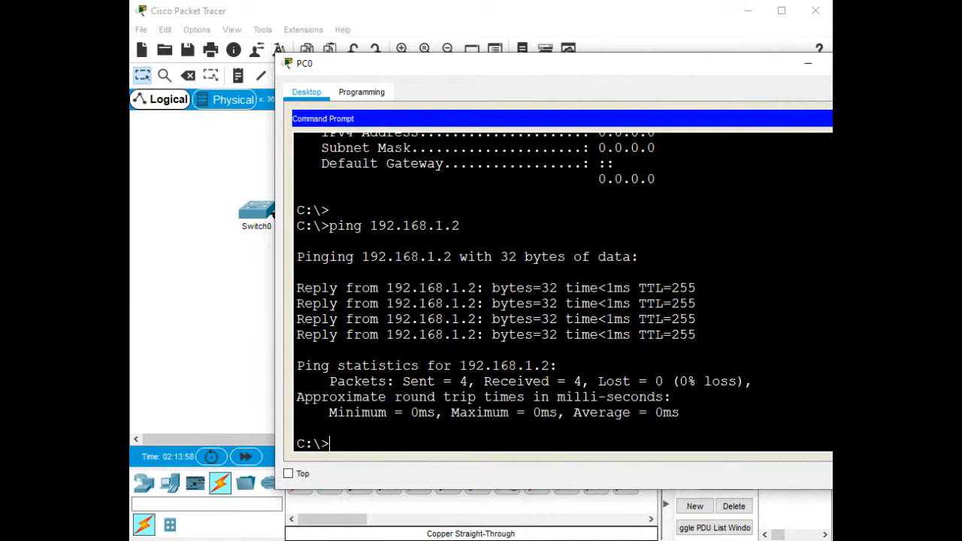
key("alt+F4")
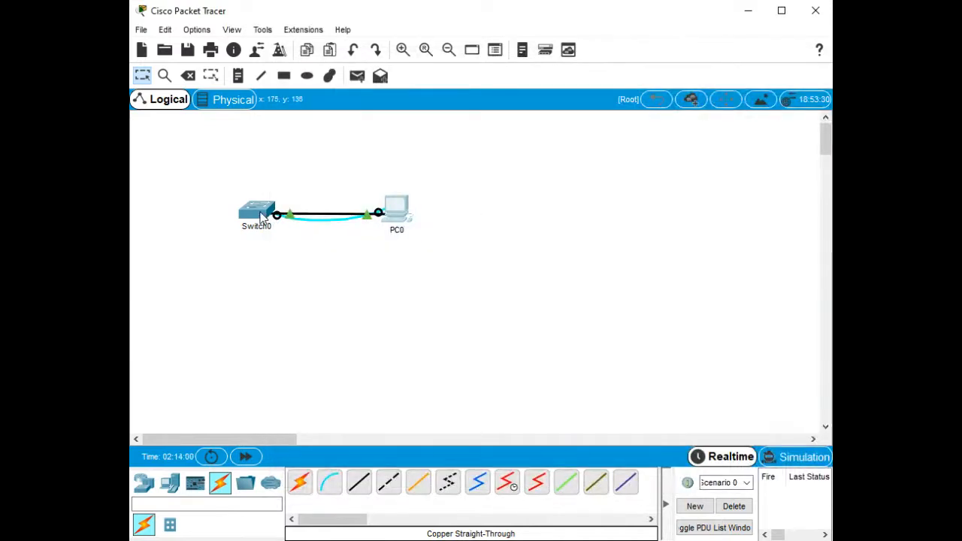
left_click(262, 216)
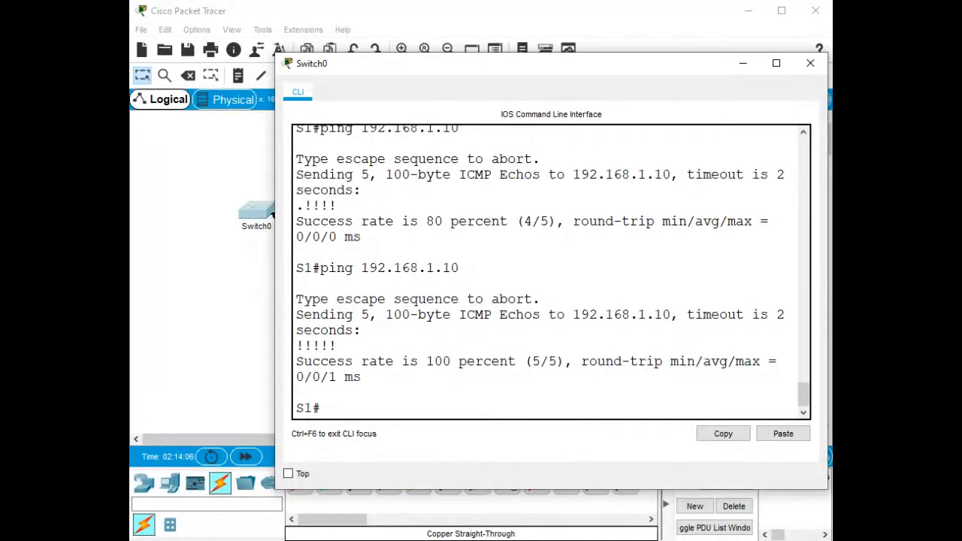
Widen the switch CLI and run show startup-config, which reports no saved configuration.
left_click_drag(273, 216, 196, 219)
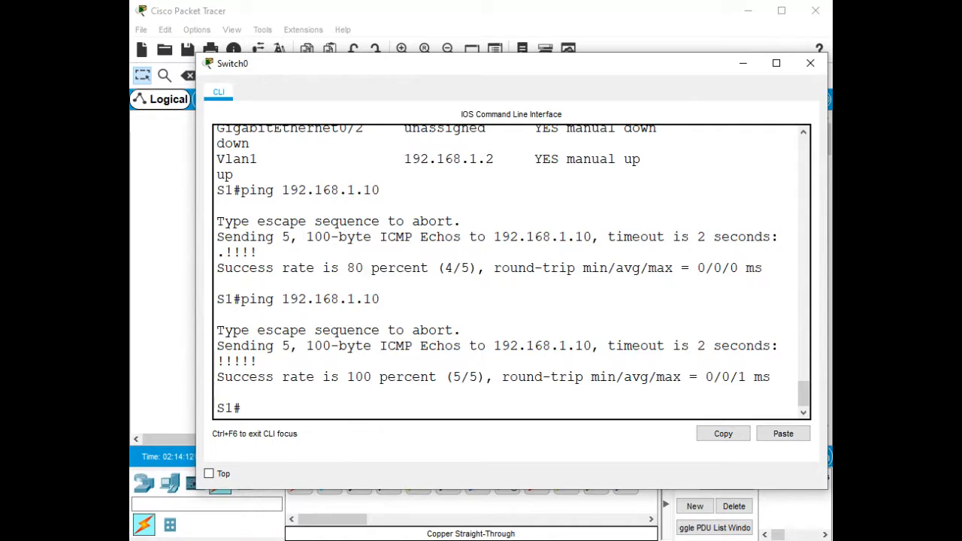
type("show star")
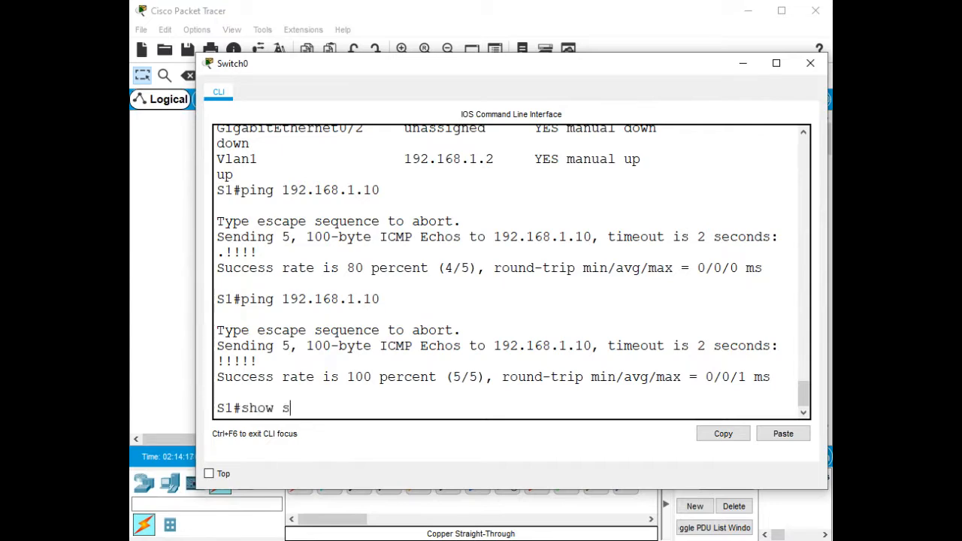
key("Tab")
key("Return")
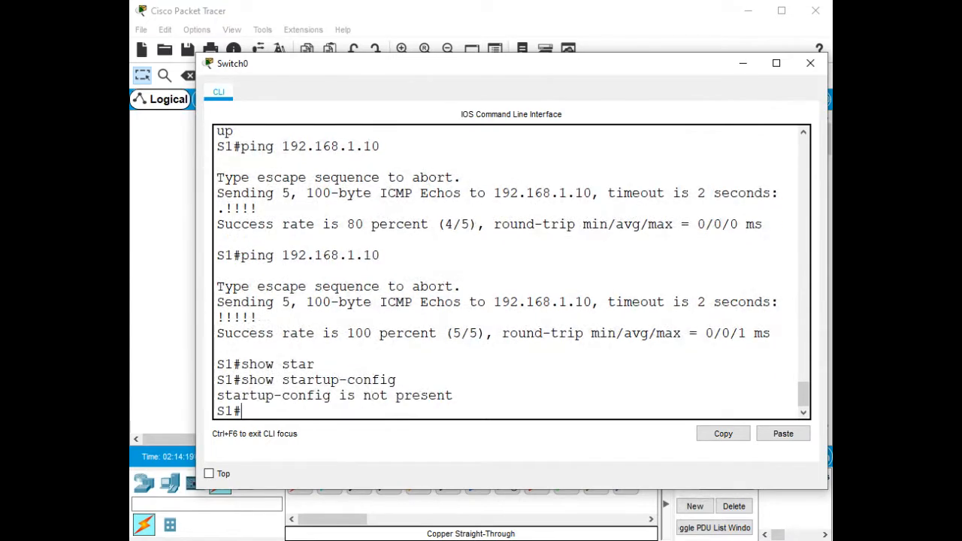
Display S1's running-config twice, paging through it and quitting the pager.
type("show run")
key("Tab")
key("Return")
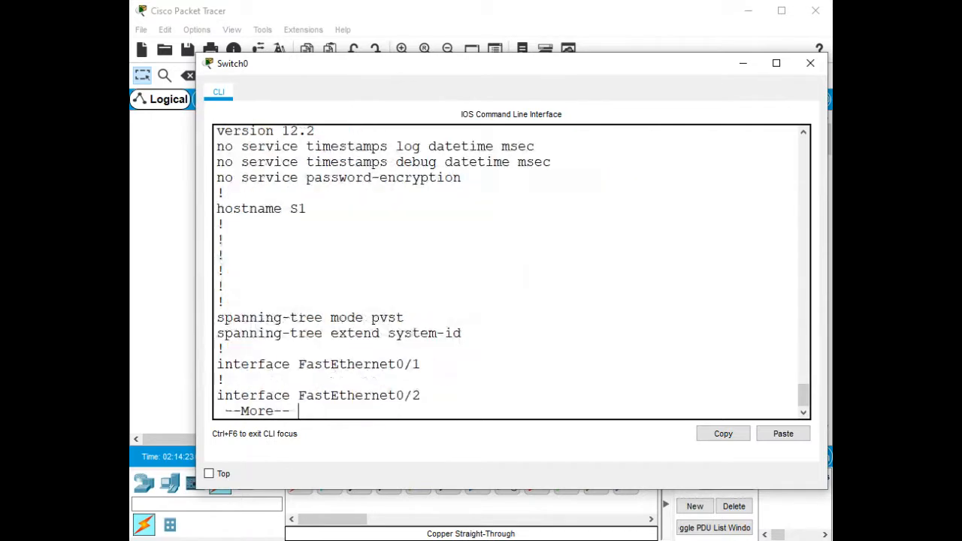
key("space")
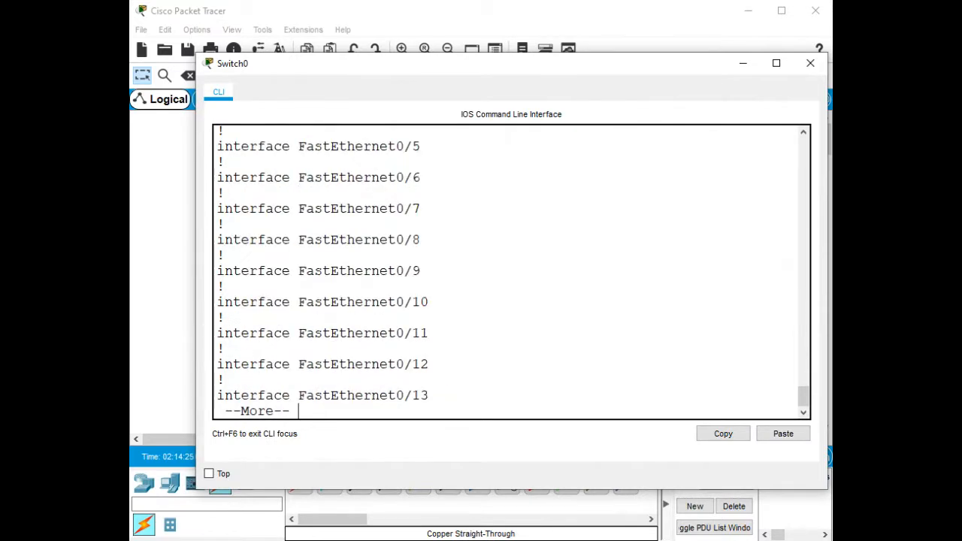
key("space")
key("space")
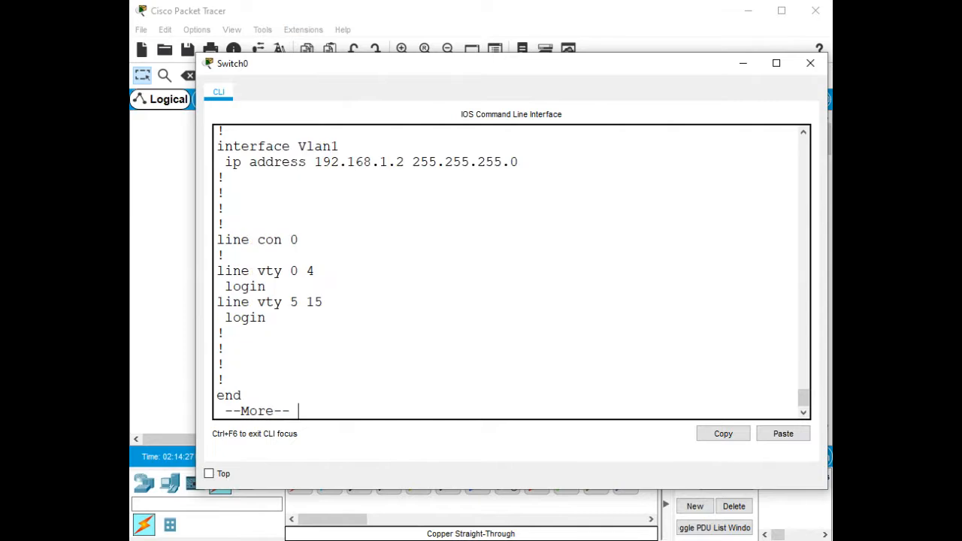
key("space")
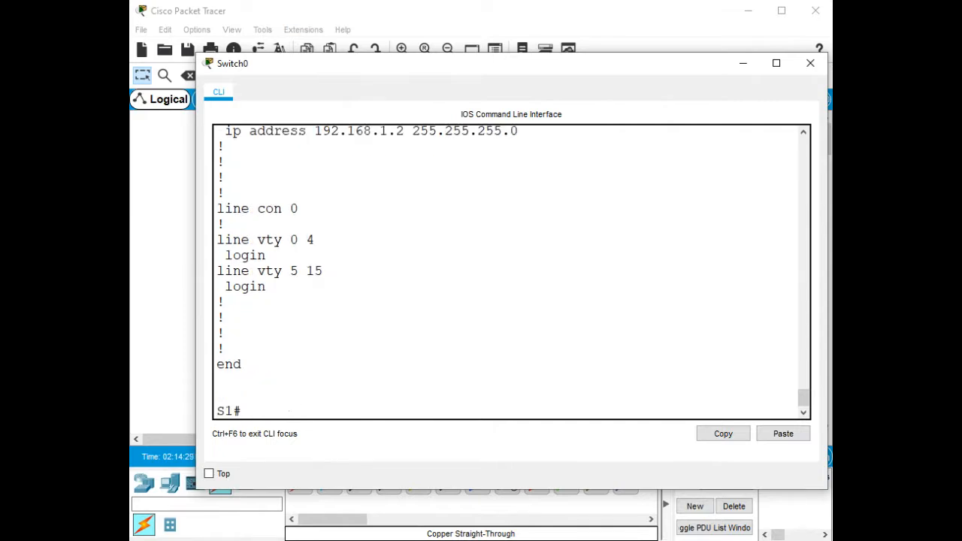
key("Up")
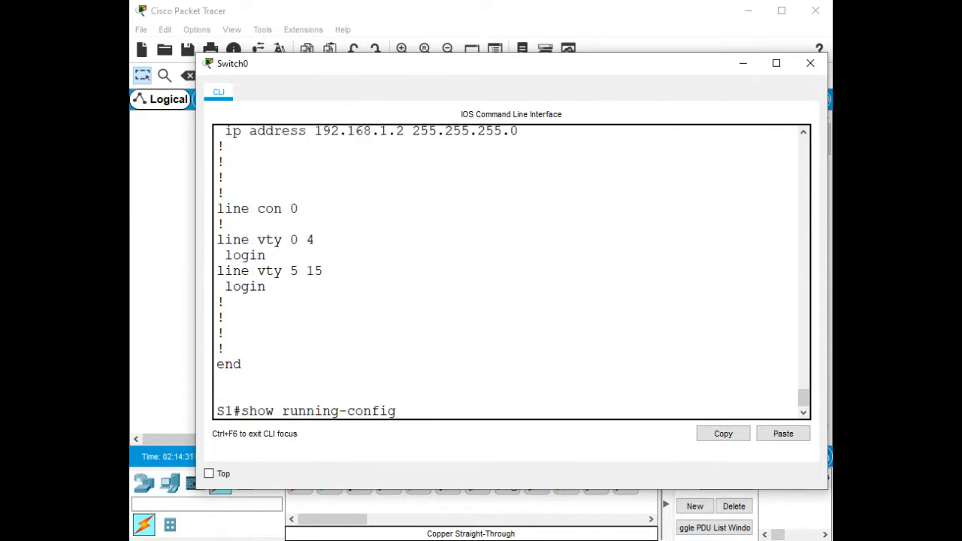
key("Return")
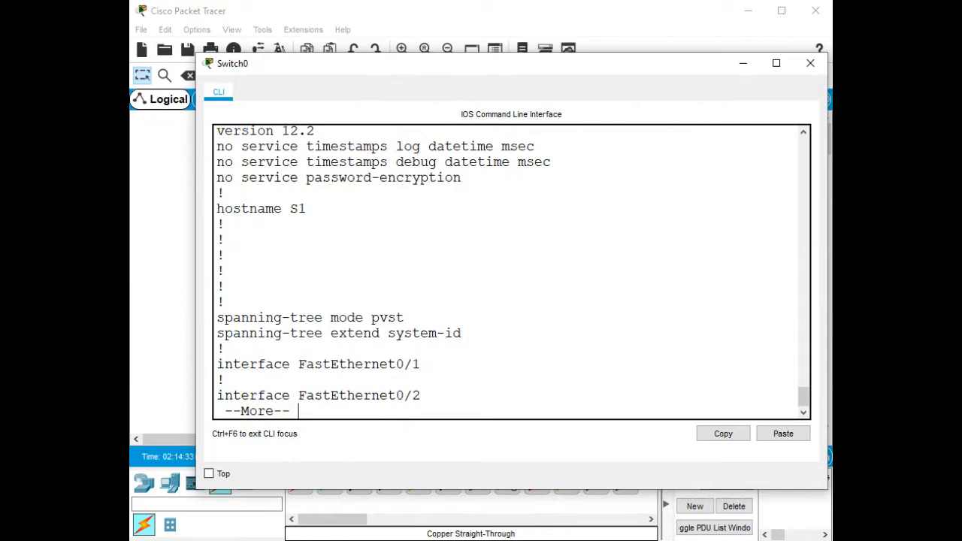
key("q")
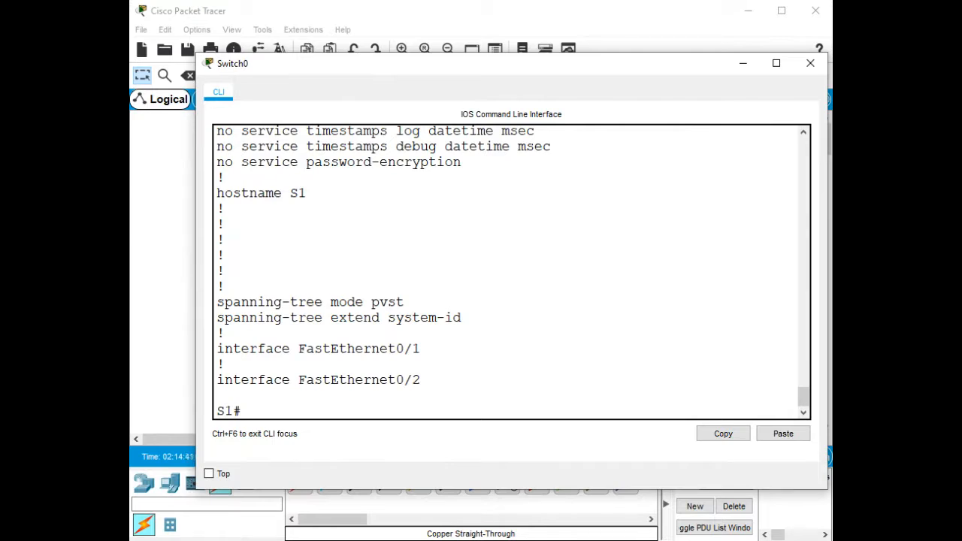
Set a console password on line con 0 and require login.
type("conf")
key("Tab")
type("t")
key("Tab")
key("Return")
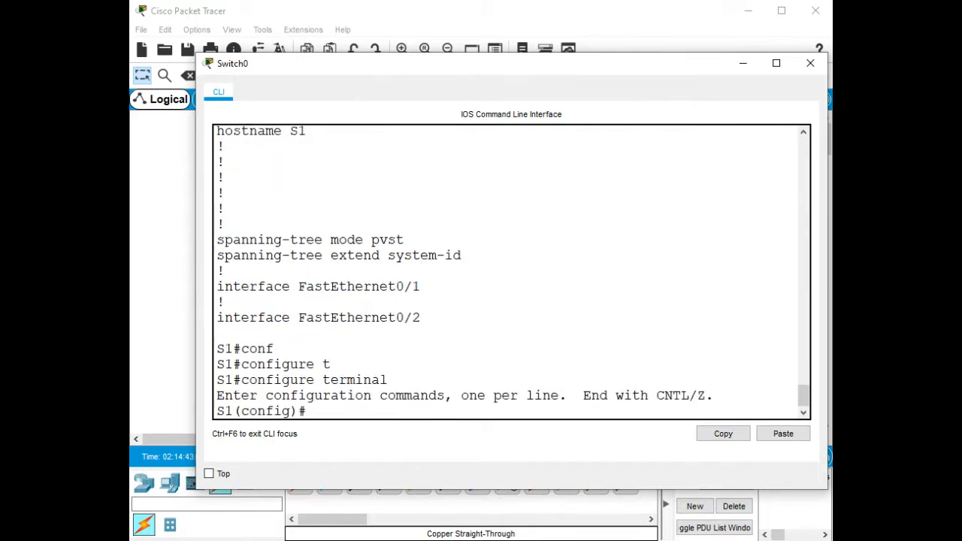
type("line con 0")
key("Return")
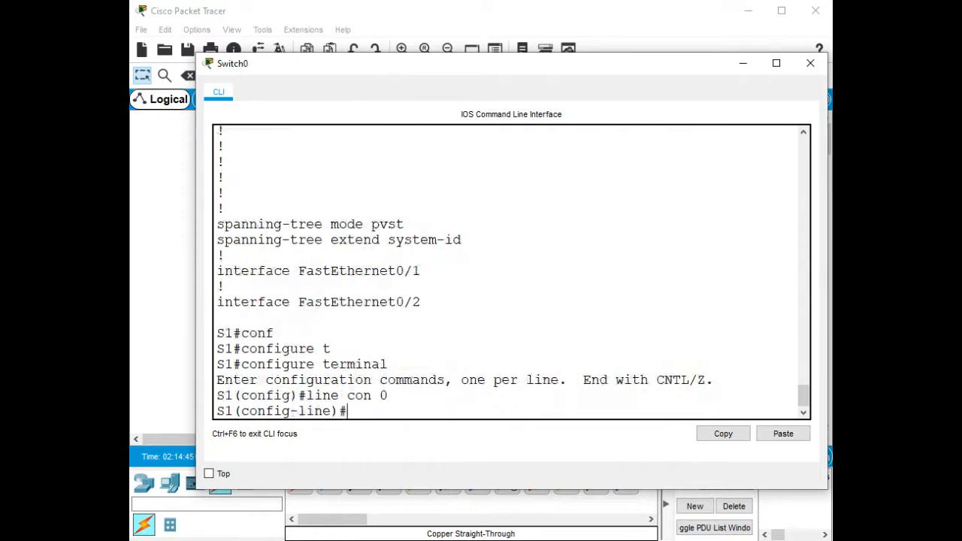
type("pas")
key("Tab")
type("cisco")
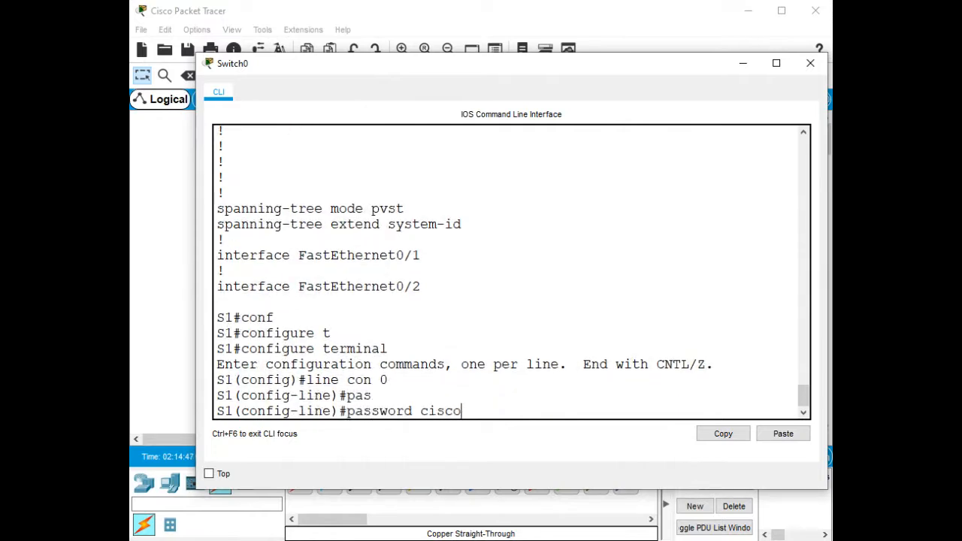
key("Return")
type("login")
key("Tab")
key("Return")
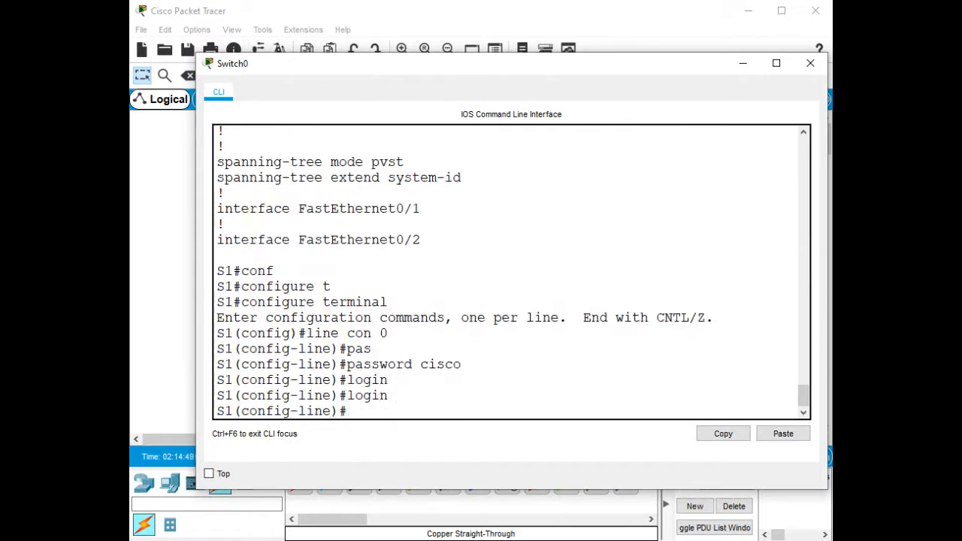
key("ctrl+z")
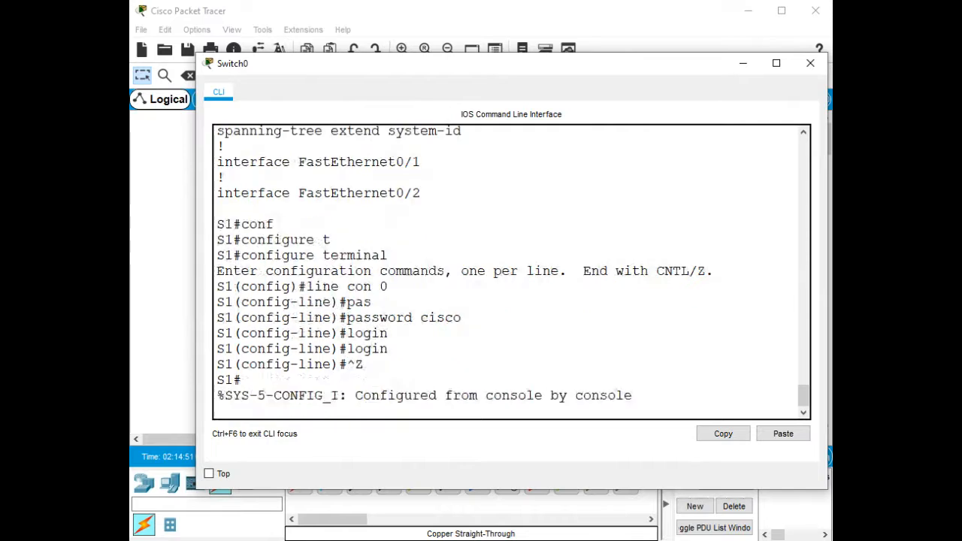
key("Return")
key("Return")
key("Return")
key("Return")
key("Return")
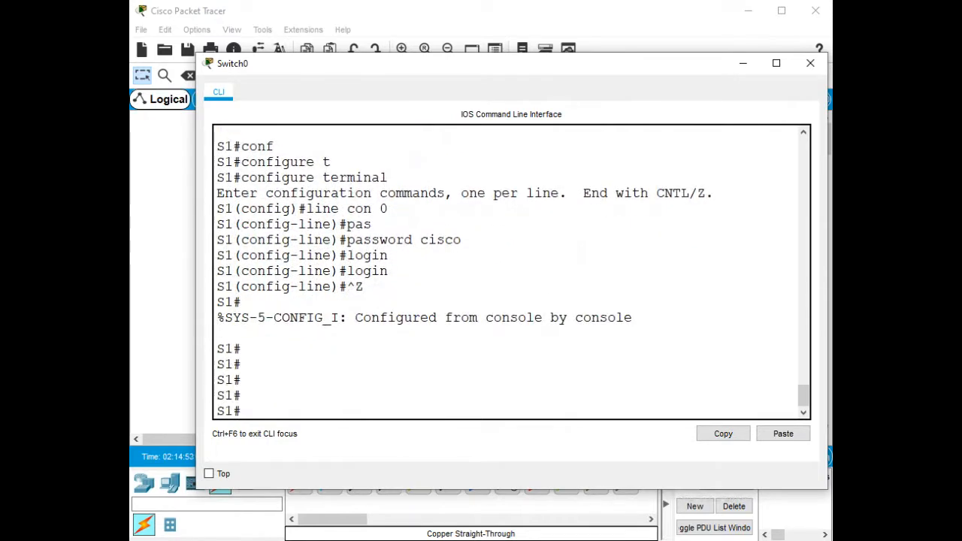
Set an enable secret for privileged mode, then log out to the password prompt.
type("conf")
key("Tab")
type("t")
key("Tab")
key("Return")
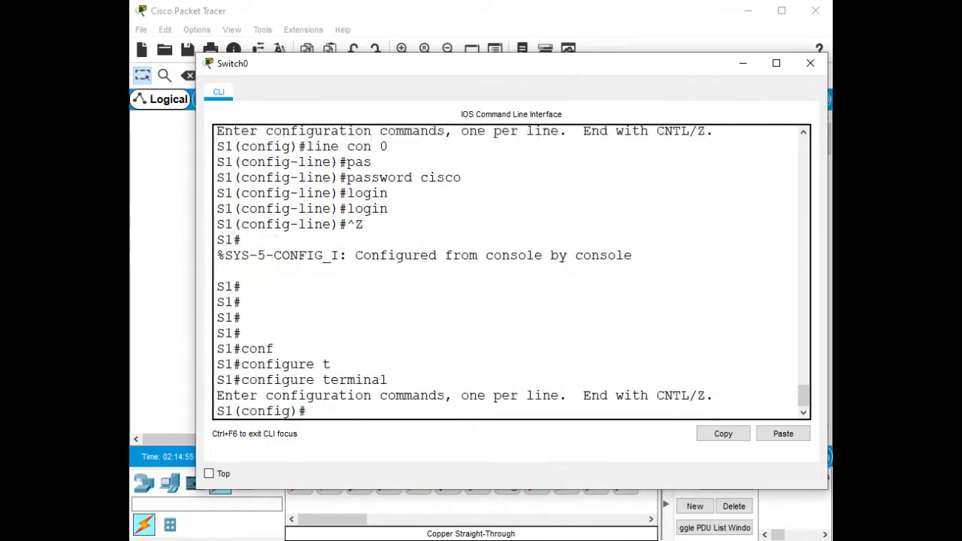
type("enable secret class")
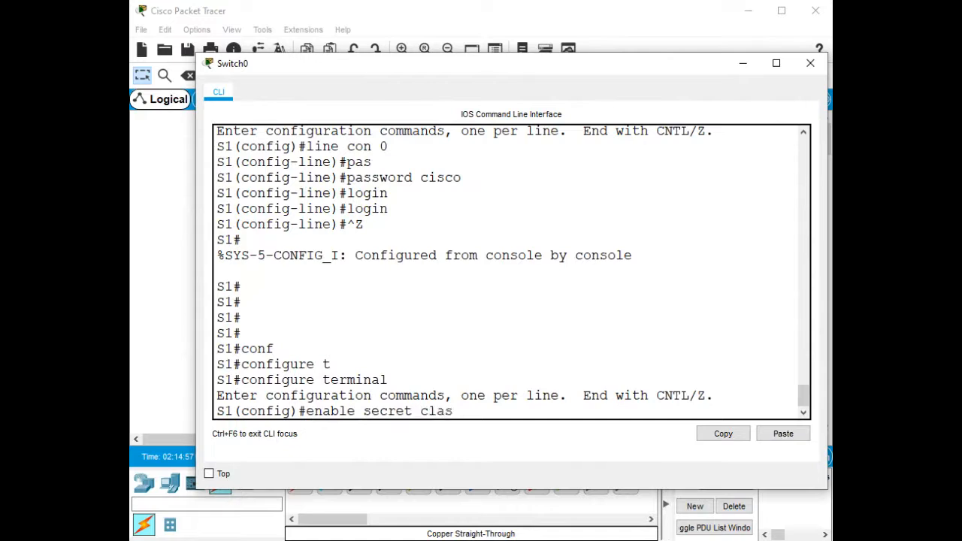
key("Return")
key("ctrl+z")
key("Return")
key("Return")
key("Return")
key("Return")
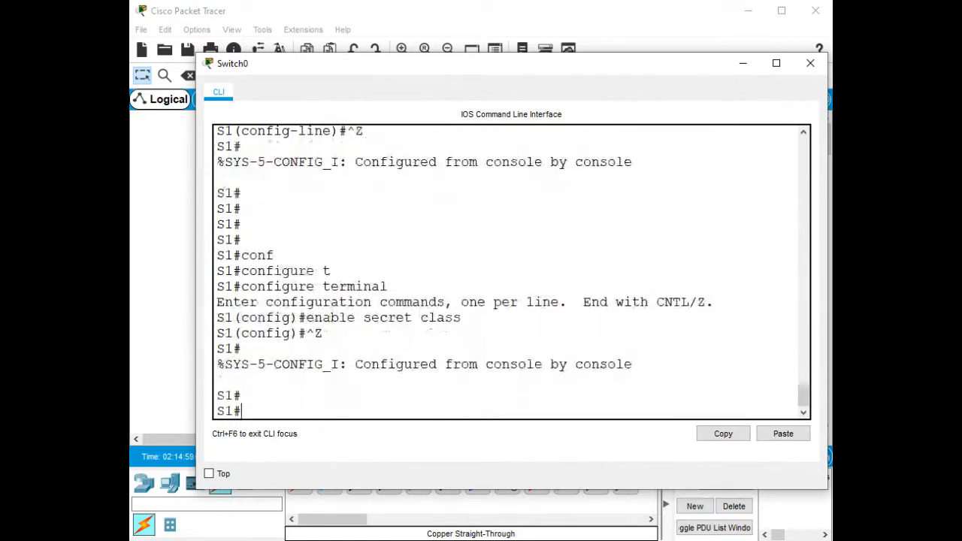
type("logout")
key("Return")
key("Return")
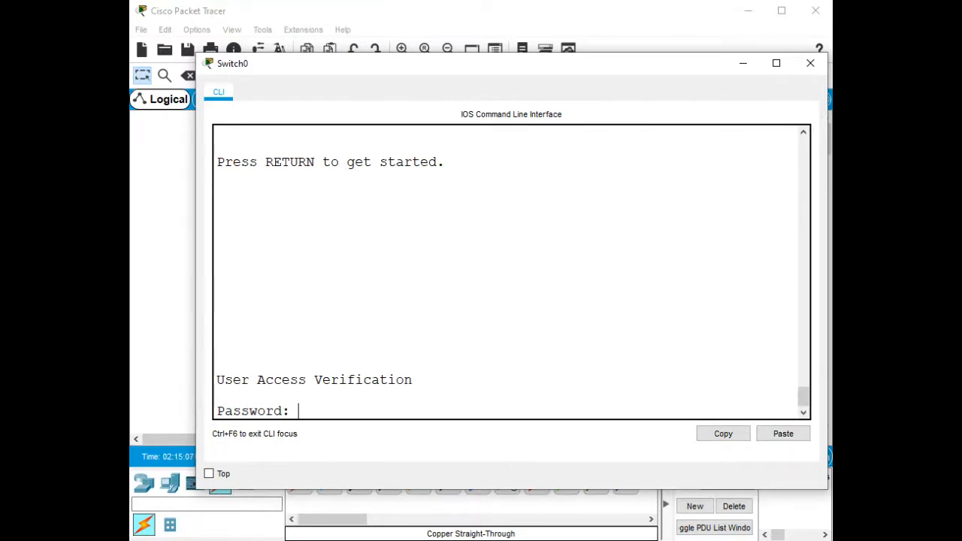
Log in to S1 with the console password, then enter privileged mode using the enable secret.
key("Return")
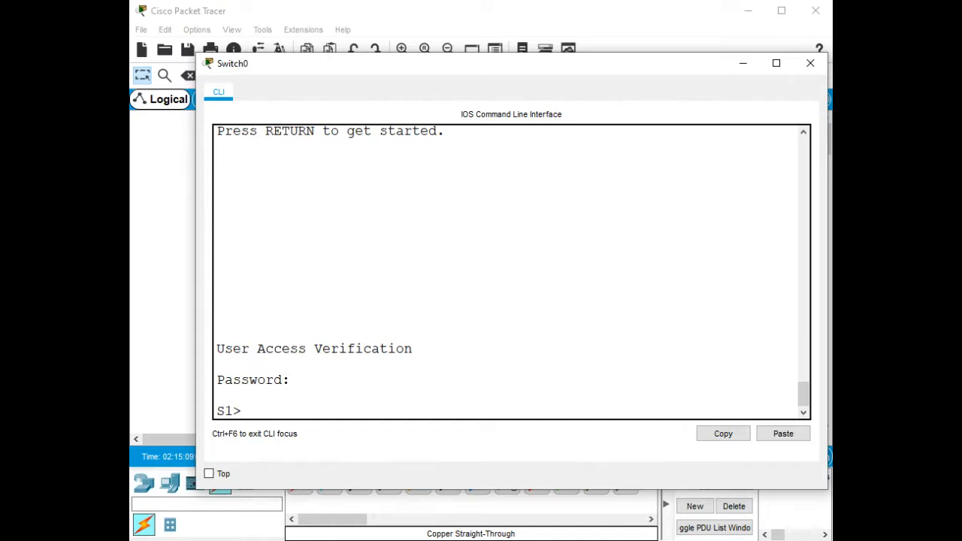
type("en")
key("Tab")
key("Return")
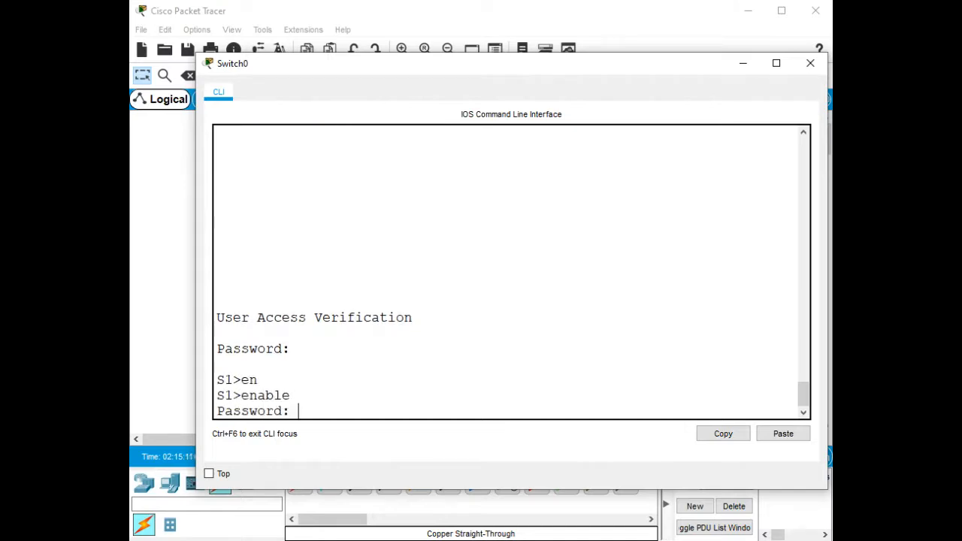
key("Return")
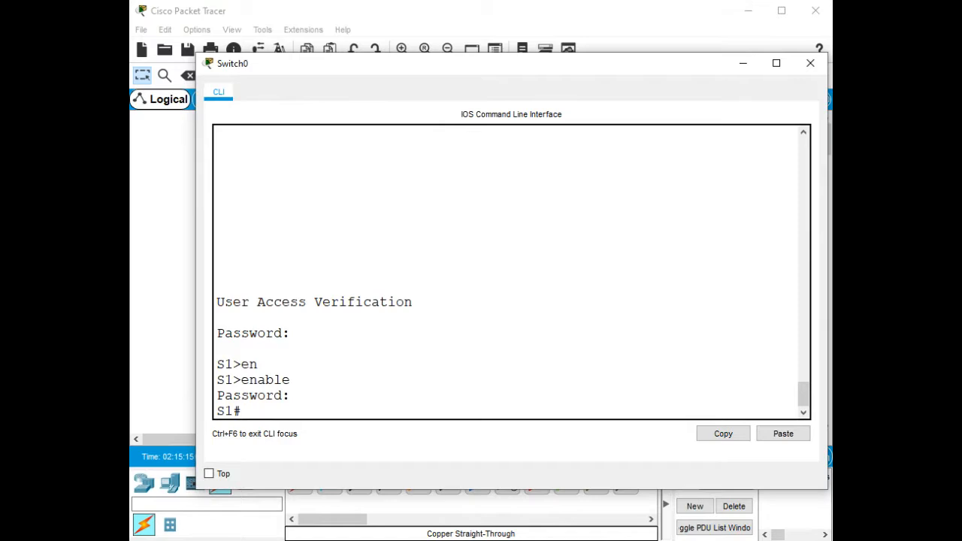
Display S1's full running-config to confirm the hashed enable secret and console password.
type("show run")
key("Tab")
key("Return")
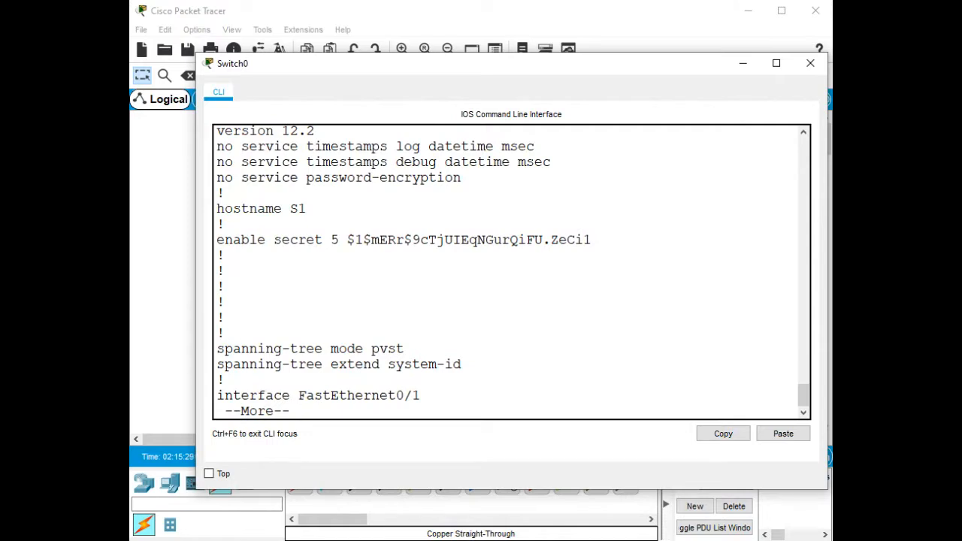
key("space")
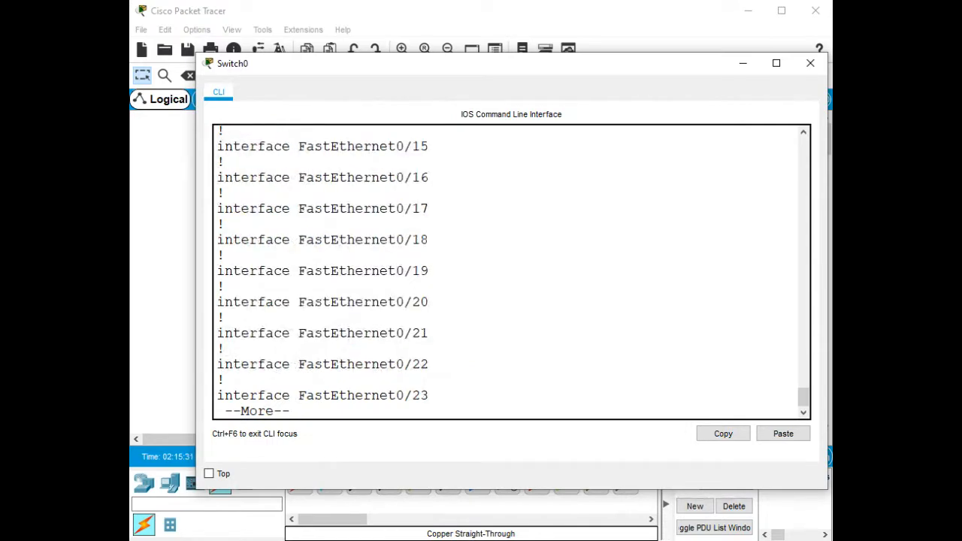
key("space")
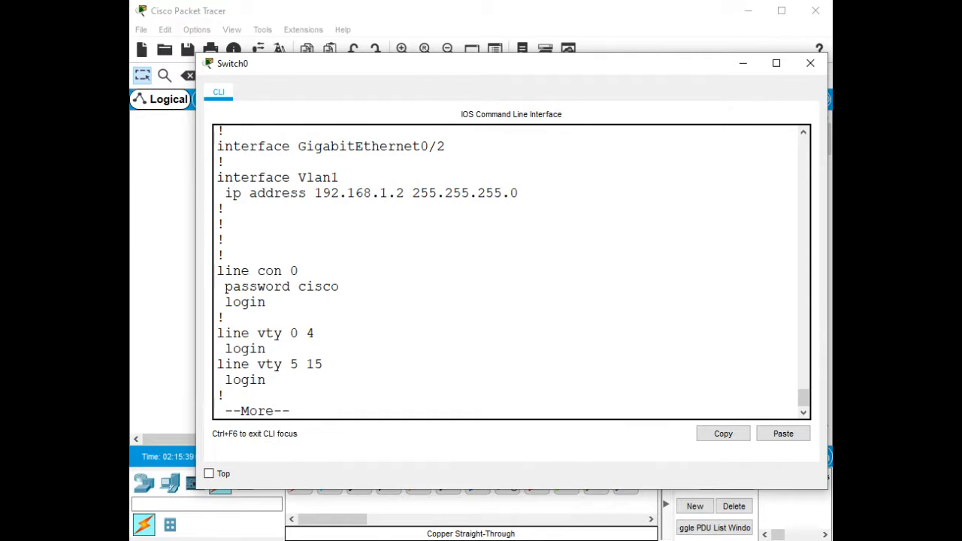
key("space")
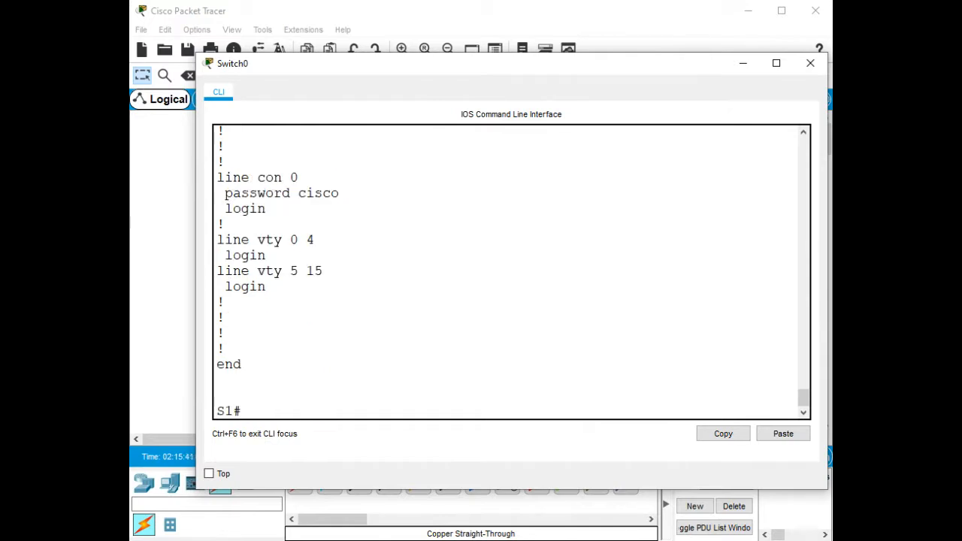
key("Return")
key("Return")
key("Return")
key("Return")
key("Return")
key("Return")
key("Return")
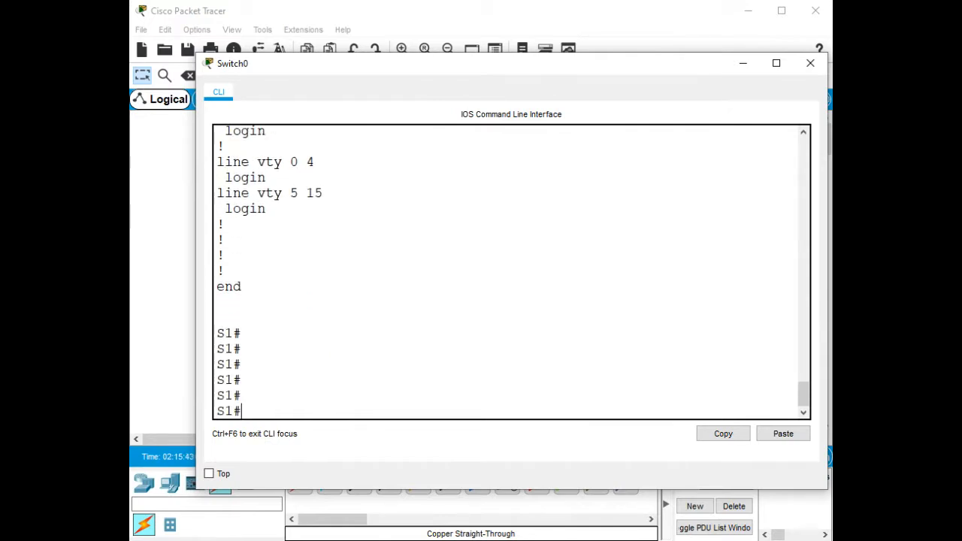